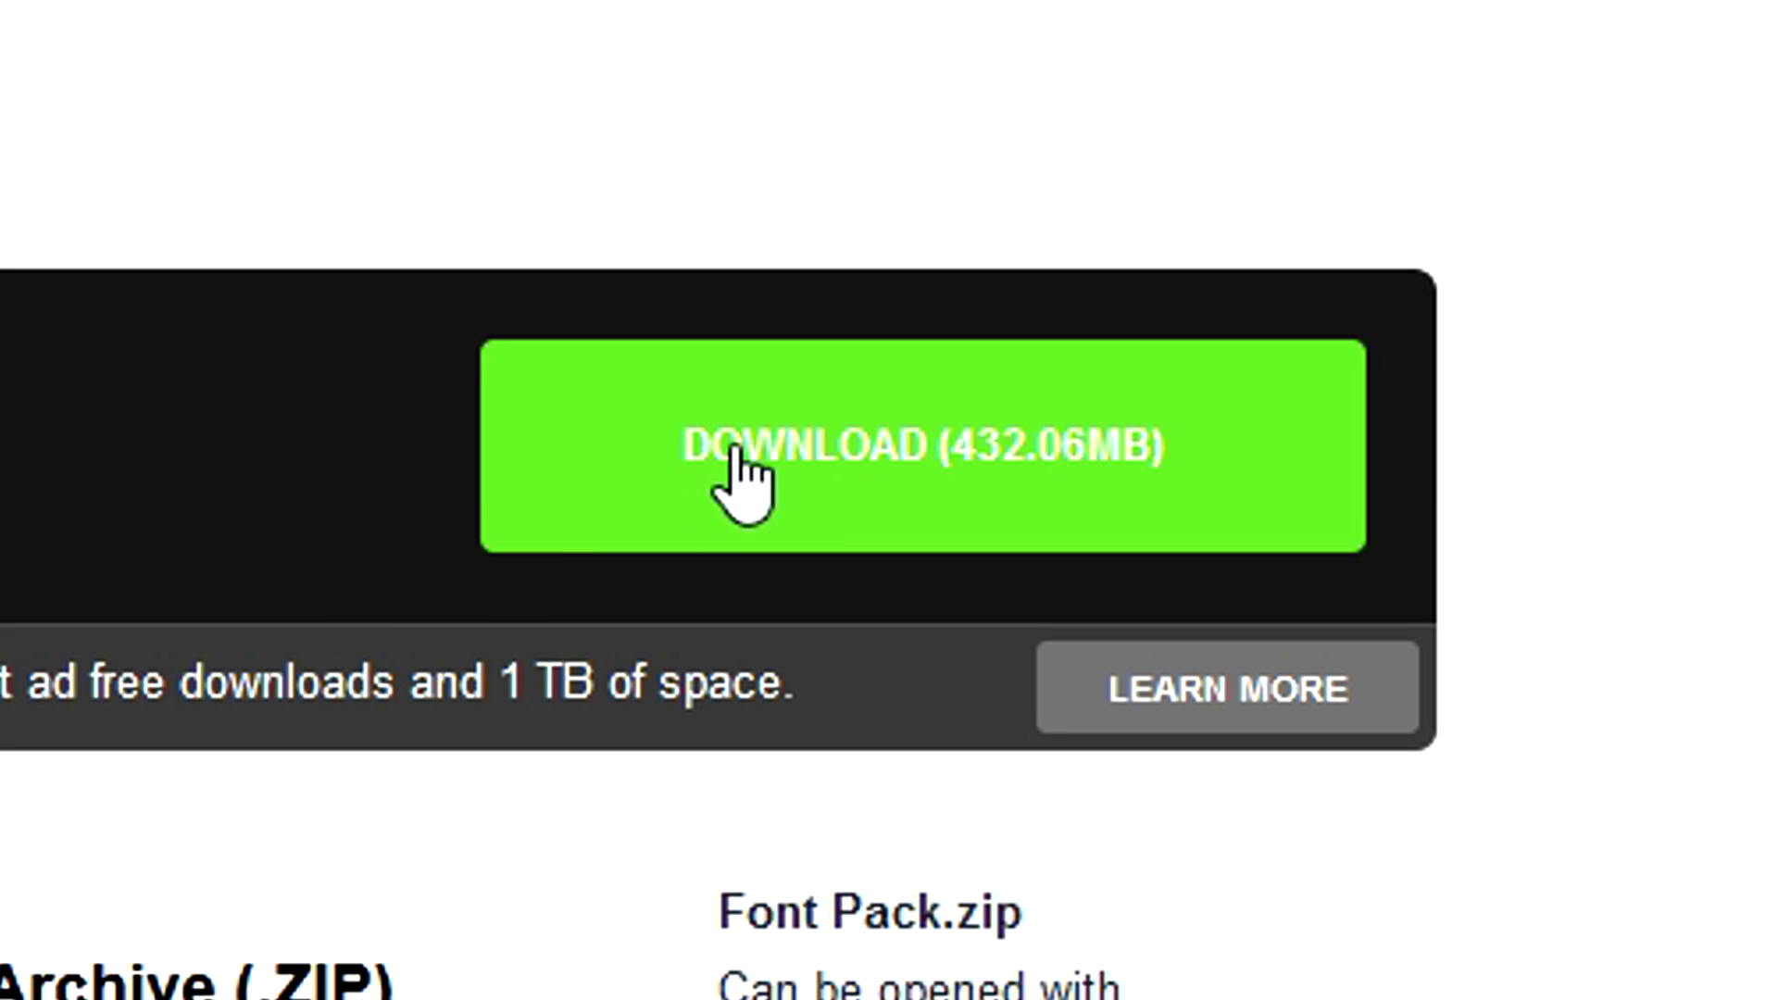
- Download the 432.06MB Font Pack.zip archive from its MediaFire page
{"action": "left_click", "coordinate": [1155, 280]}
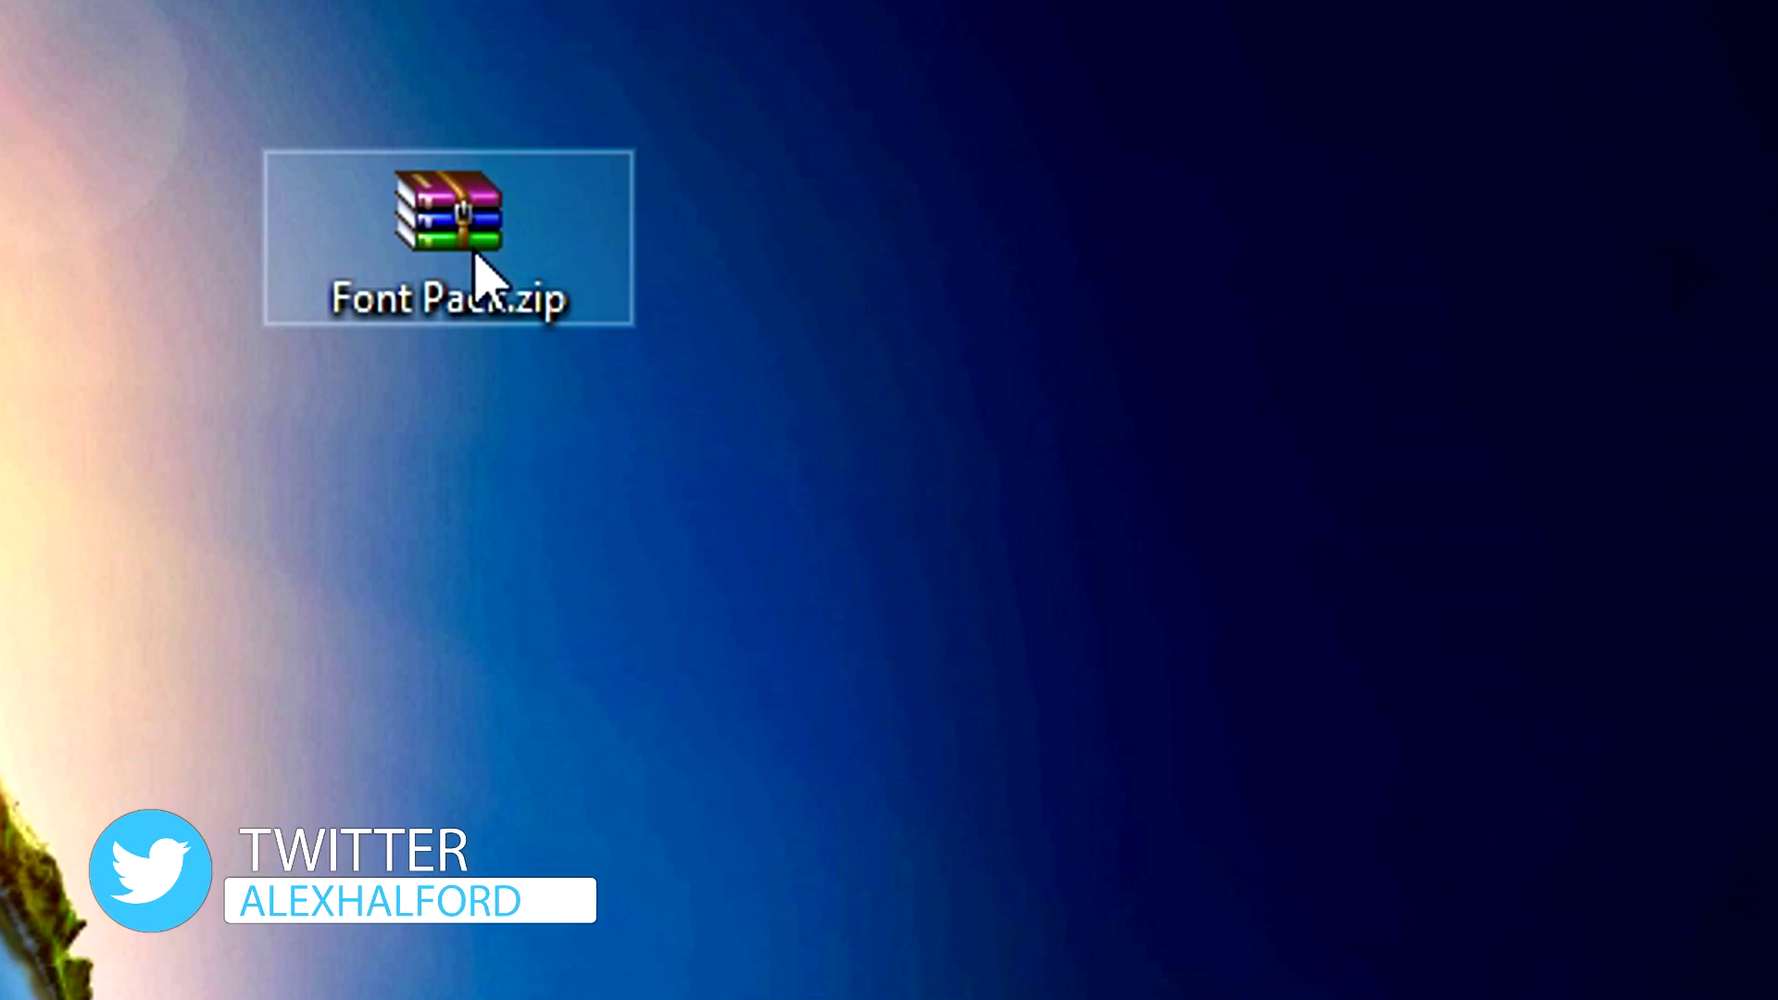
- Extract Font Pack.zip in place on the desktop with Extract Here (Hier uitpakken)
{"action": "right_click", "coordinate": [995, 385]}
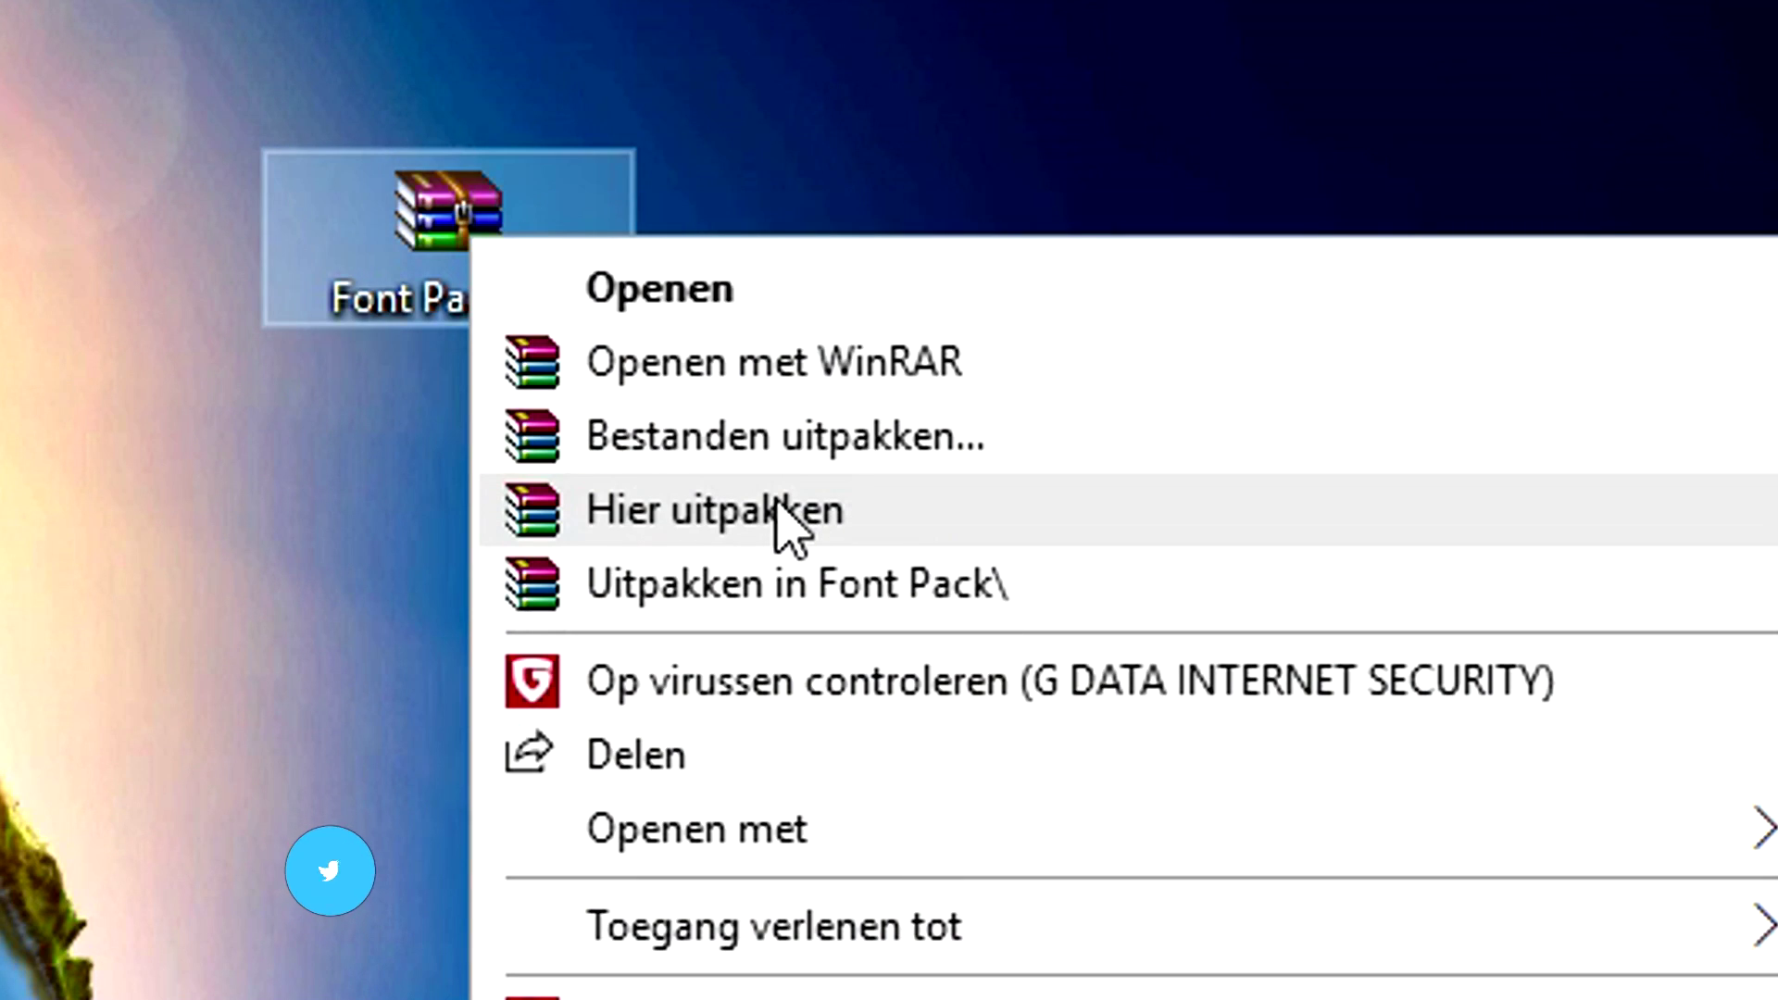
{"action": "left_click", "coordinate": [780, 515]}
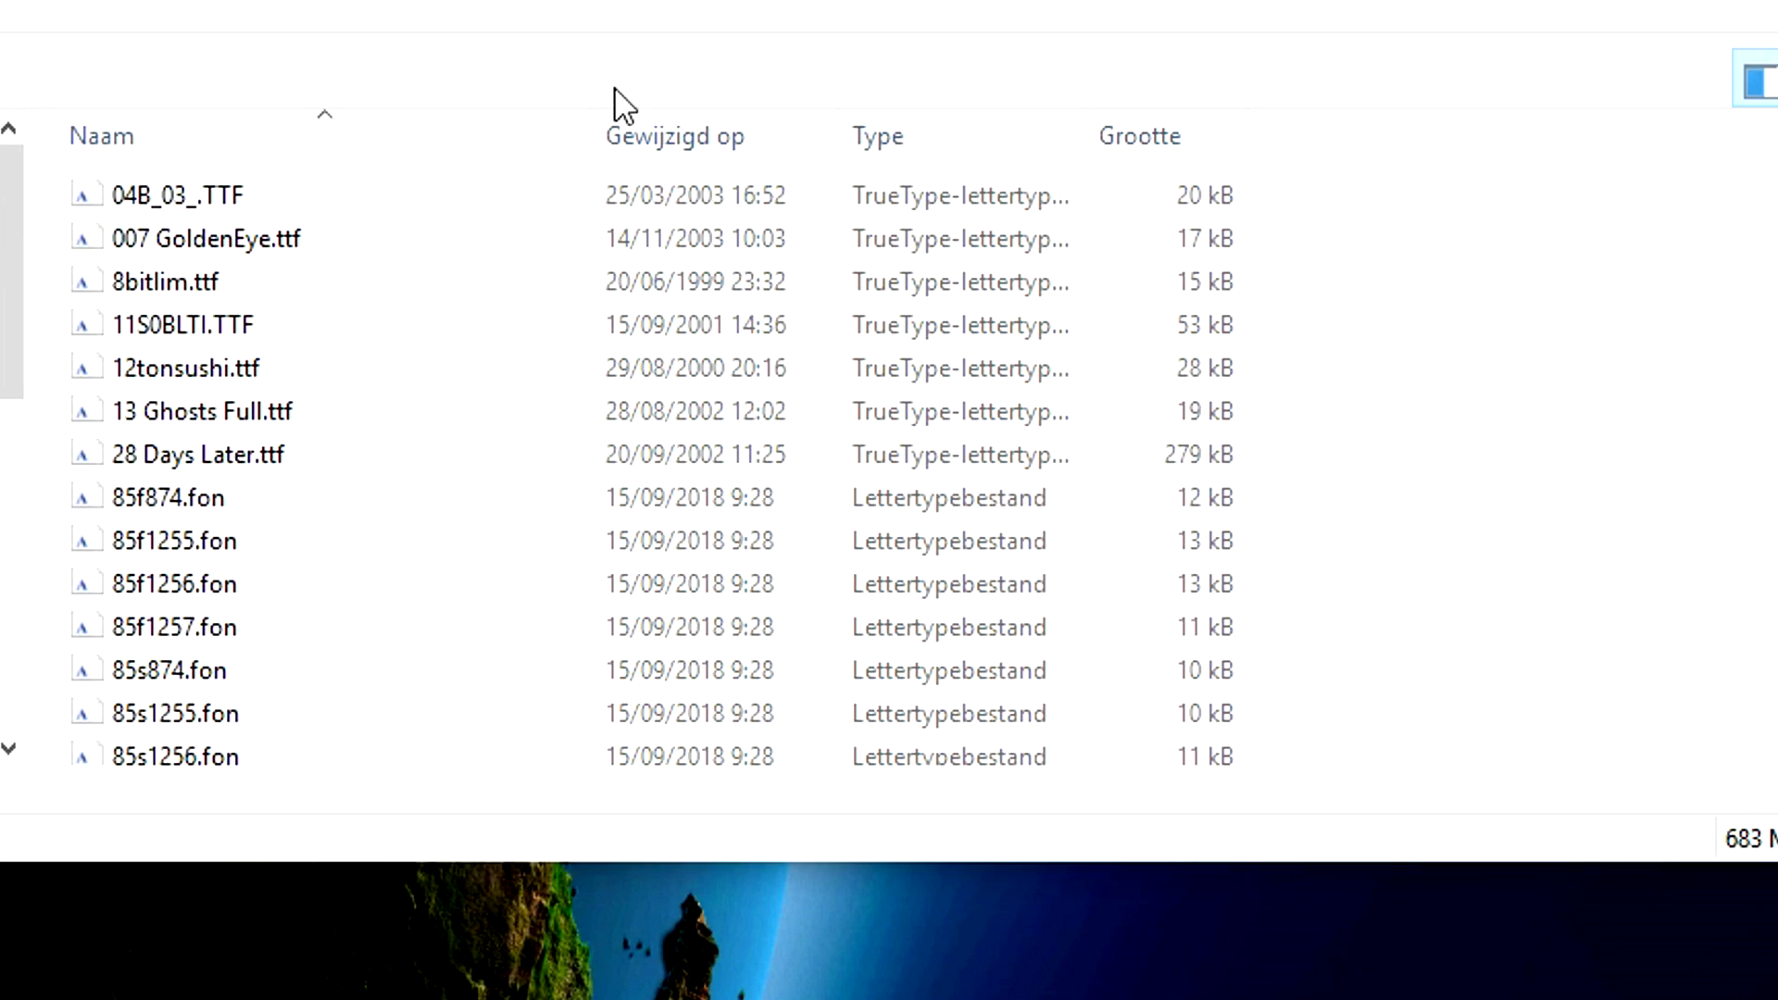
- Select every font file in the Font Pack folder and install them all (Installeren)
{"action": "scroll", "coordinate": [361, 370], "scroll_direction": "down", "scroll_amount": 20}
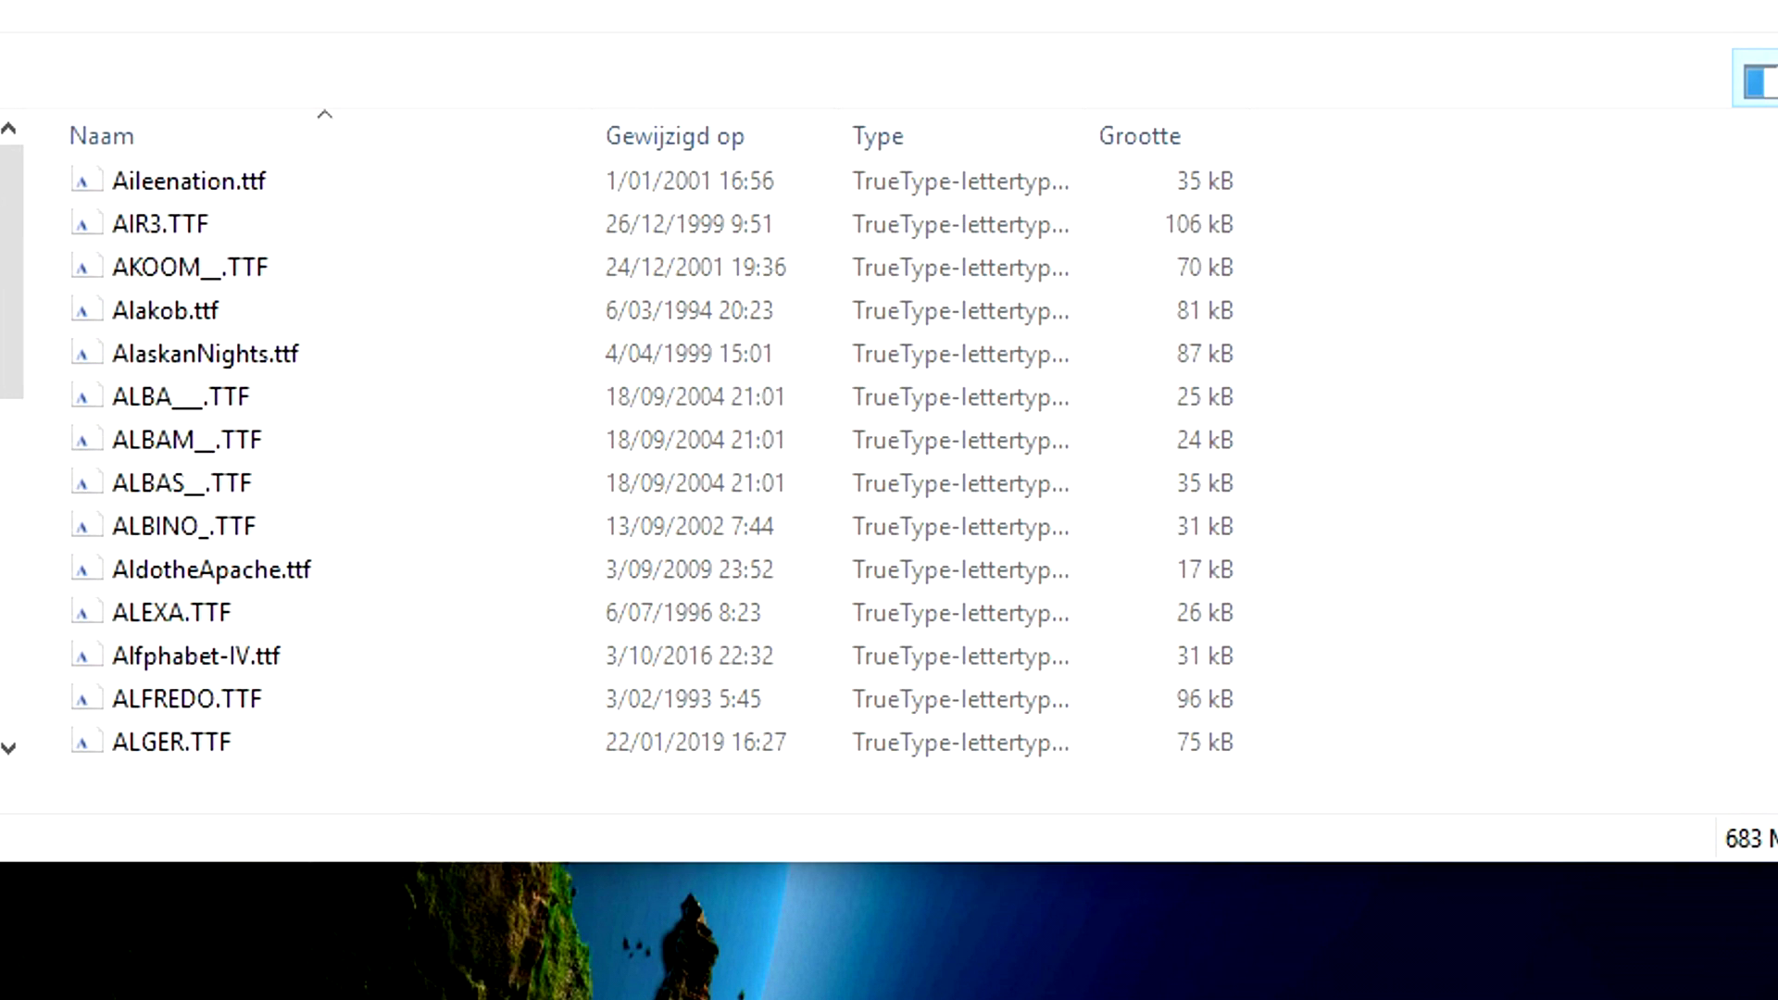
{"action": "scroll", "coordinate": [1480, 279], "scroll_direction": "down", "scroll_amount": 20}
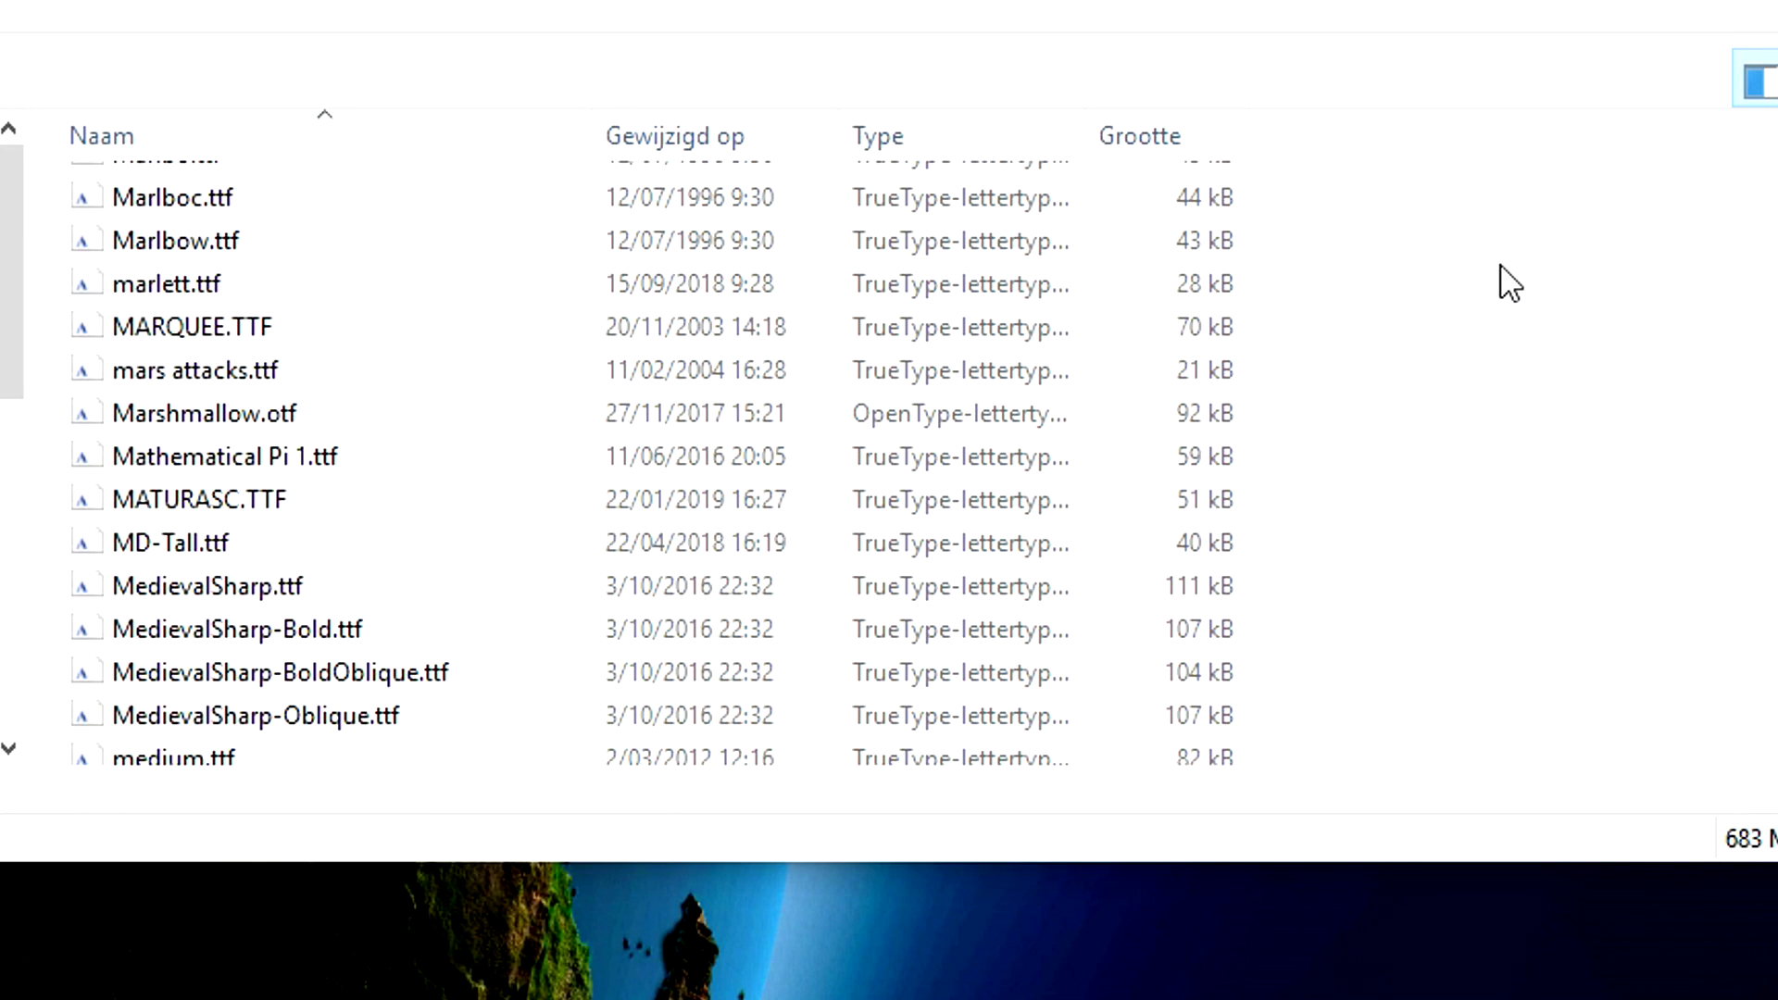
{"action": "key", "text": "ctrl+a"}
{"action": "scroll", "coordinate": [357, 405], "scroll_direction": "down", "scroll_amount": 4}
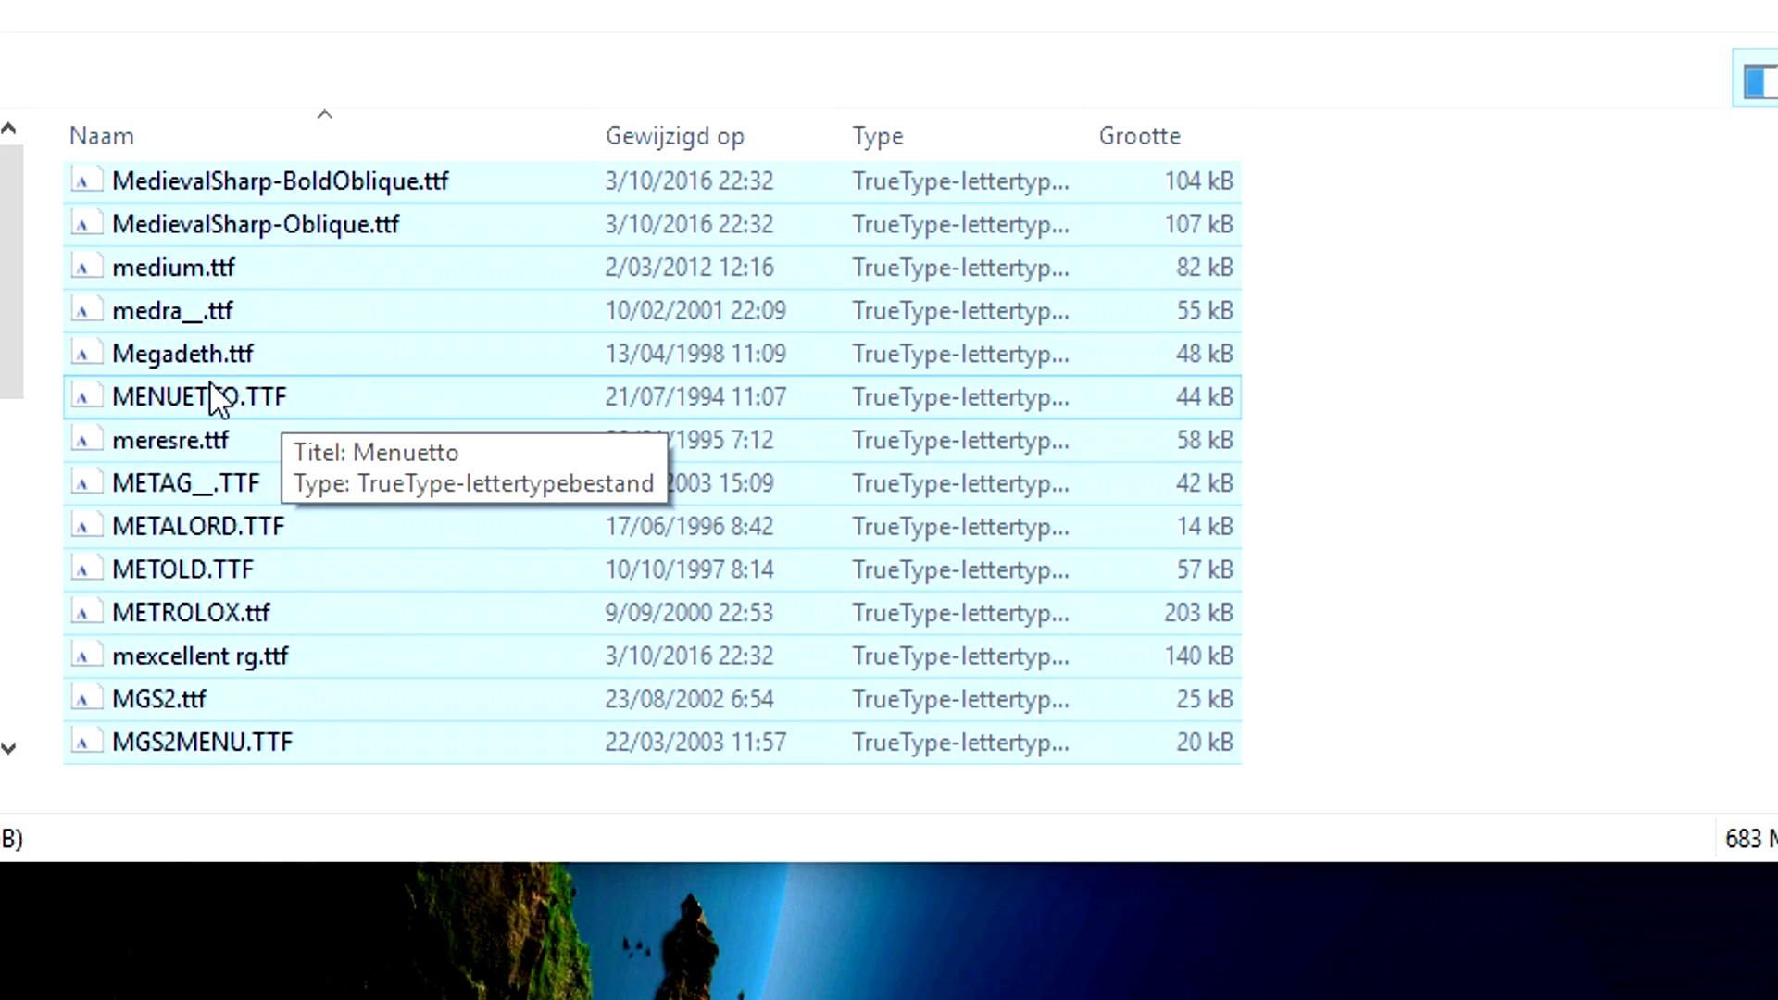
{"action": "right_click", "coordinate": [205, 355]}
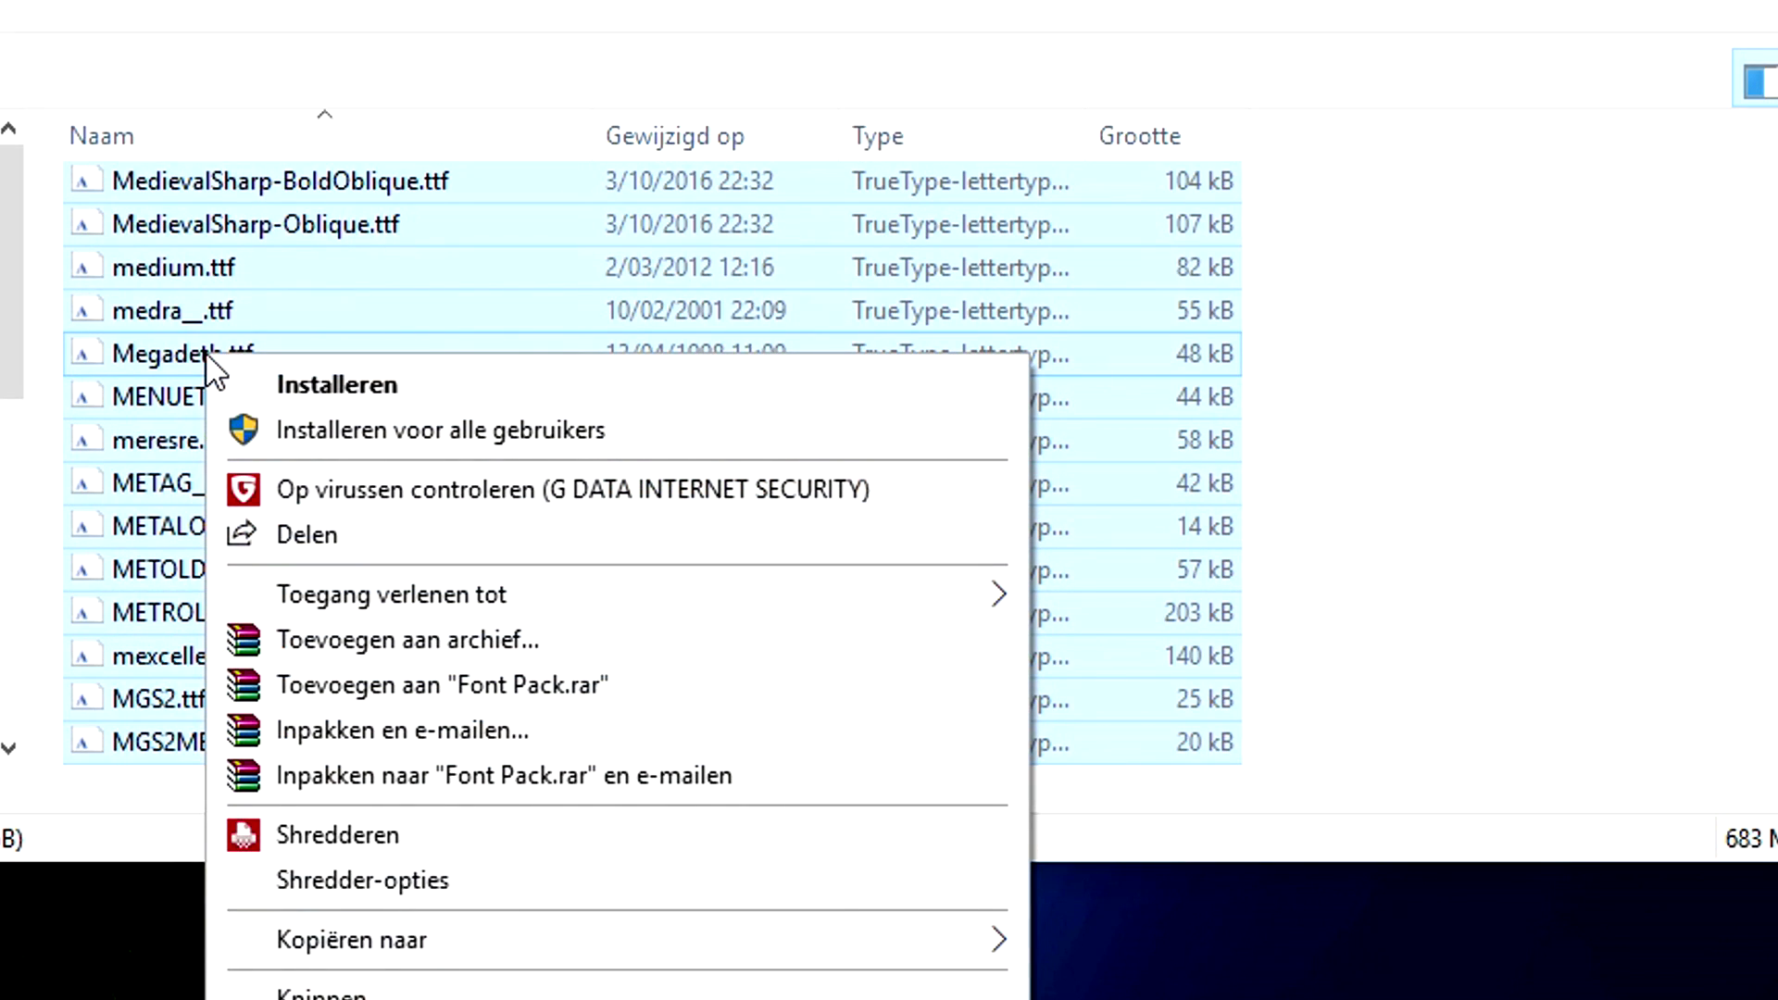
{"action": "left_click", "coordinate": [307, 382]}
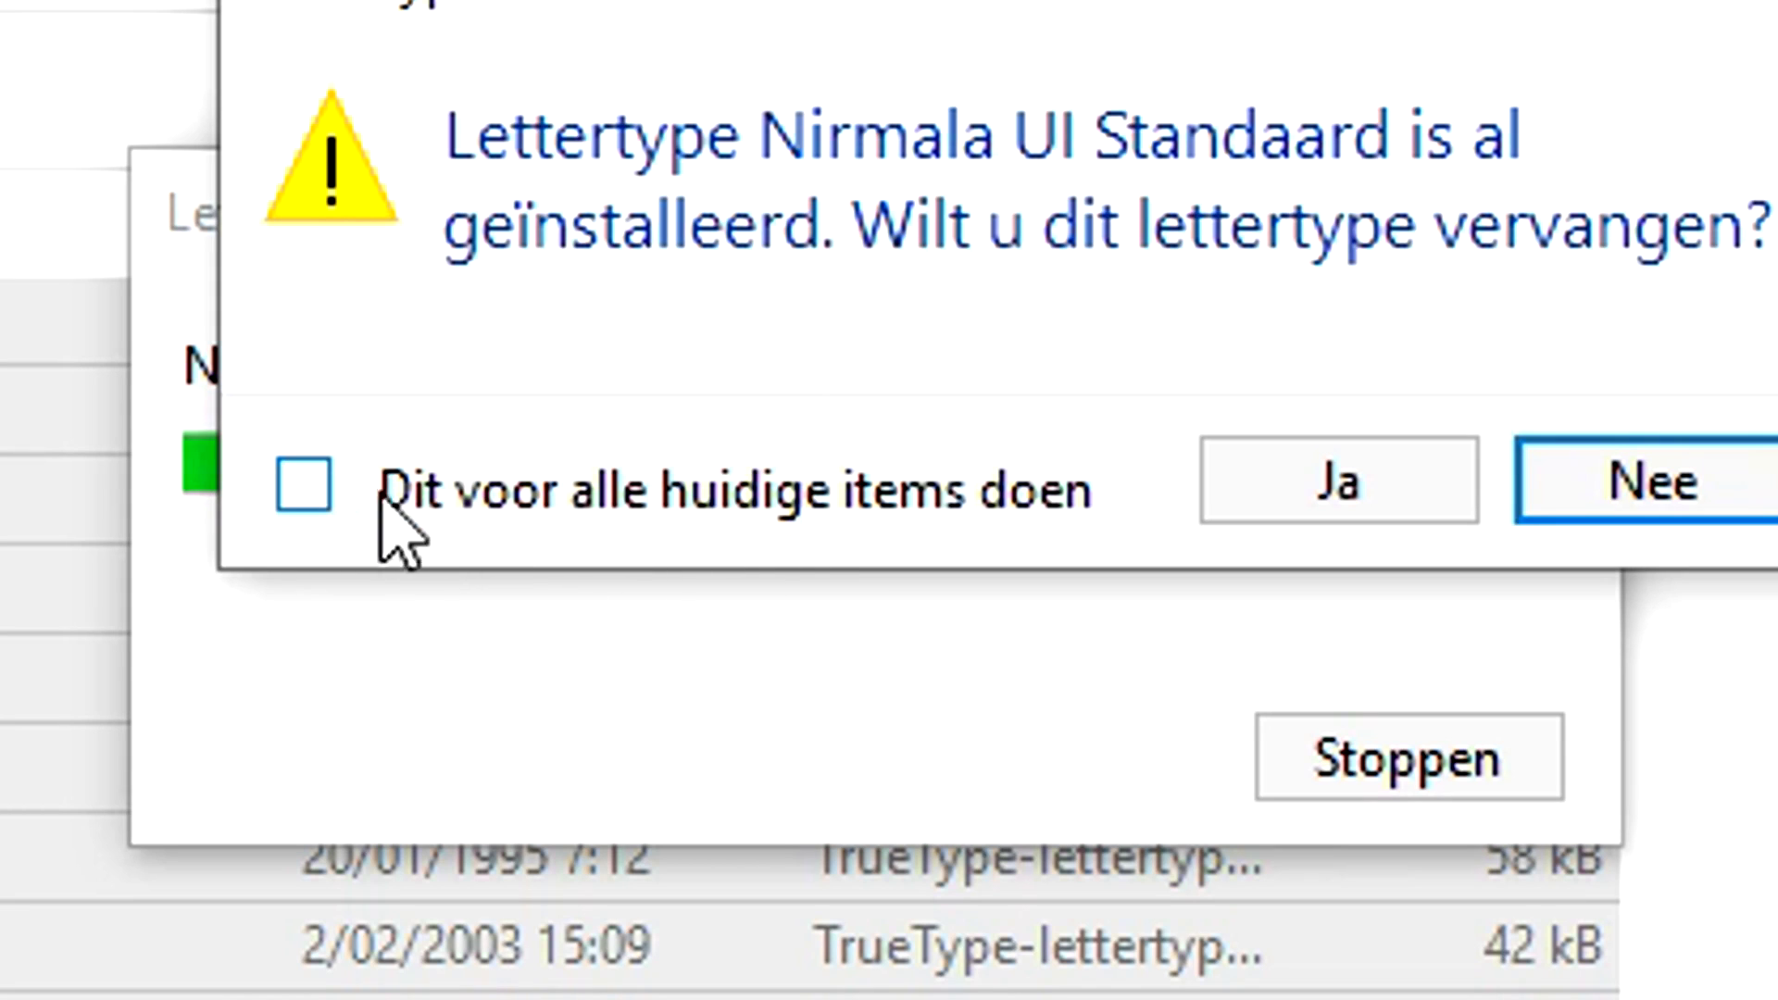
- Tick 'Dit voor alle huidige items doen' and answer Ja to replace existing fonts
{"action": "left_click", "coordinate": [302, 484]}
{"action": "left_click", "coordinate": [1384, 481]}
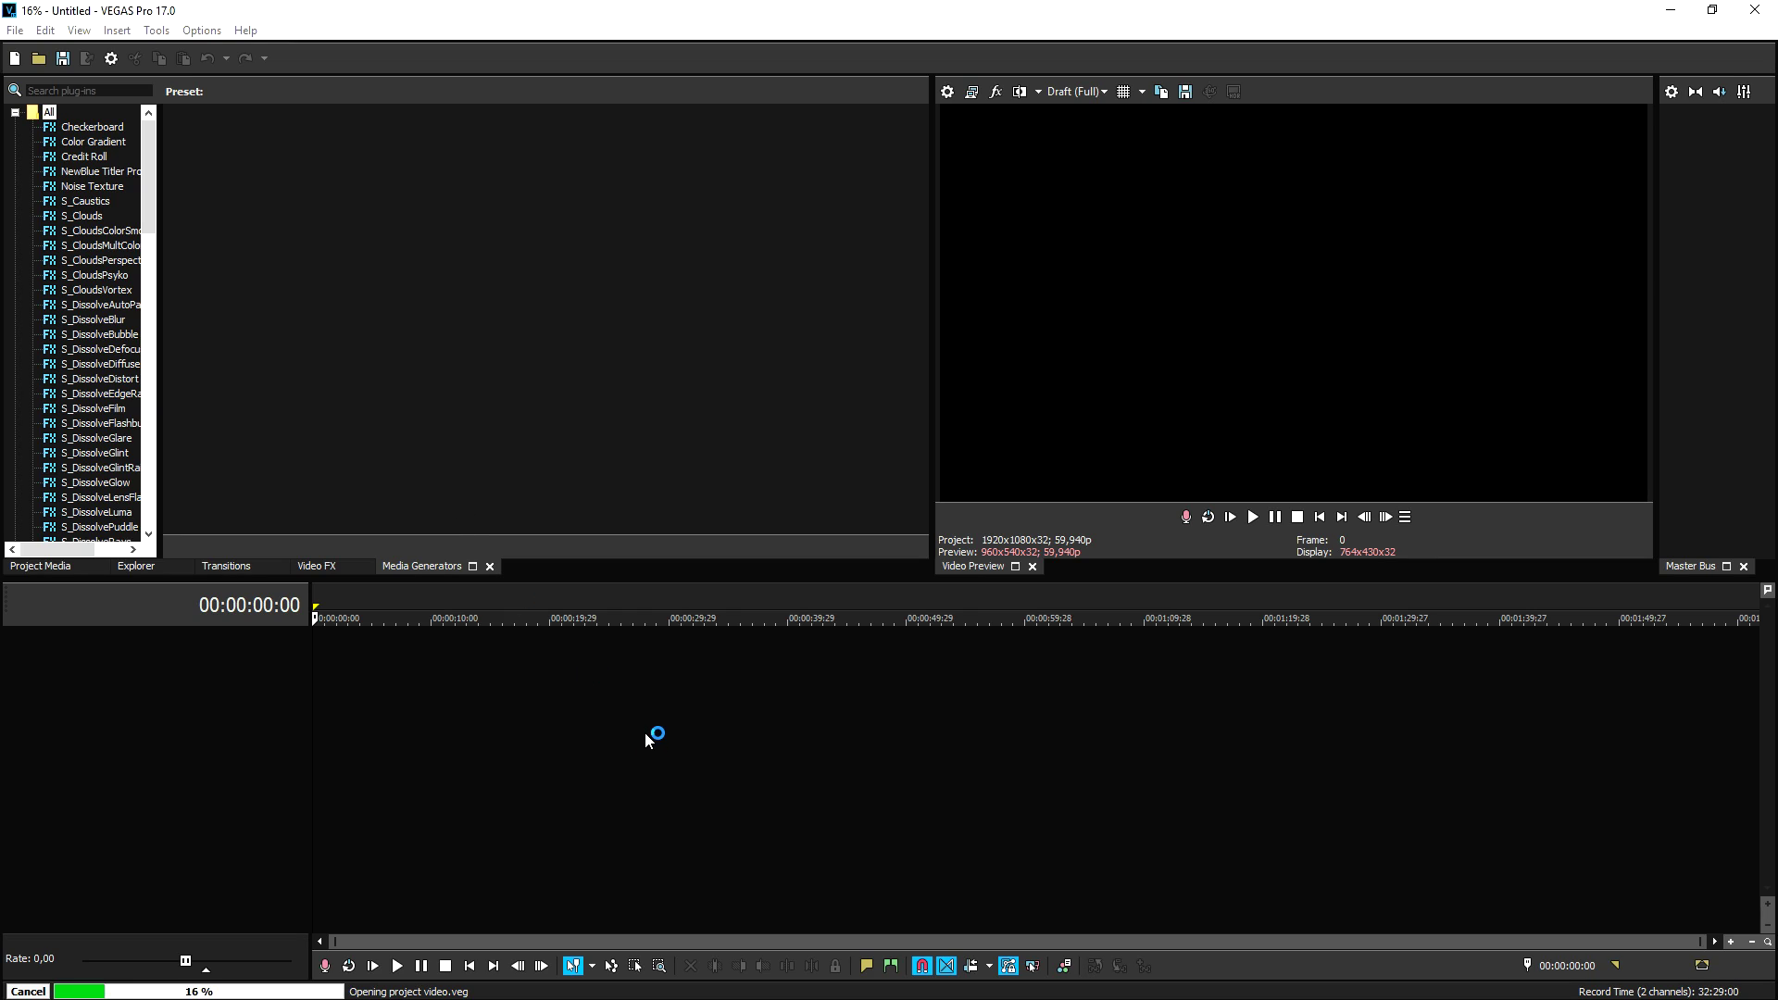
- Cancel loading video.veg and place the Default Titles & Text preset on the timeline
{"action": "key", "text": "Escape"}
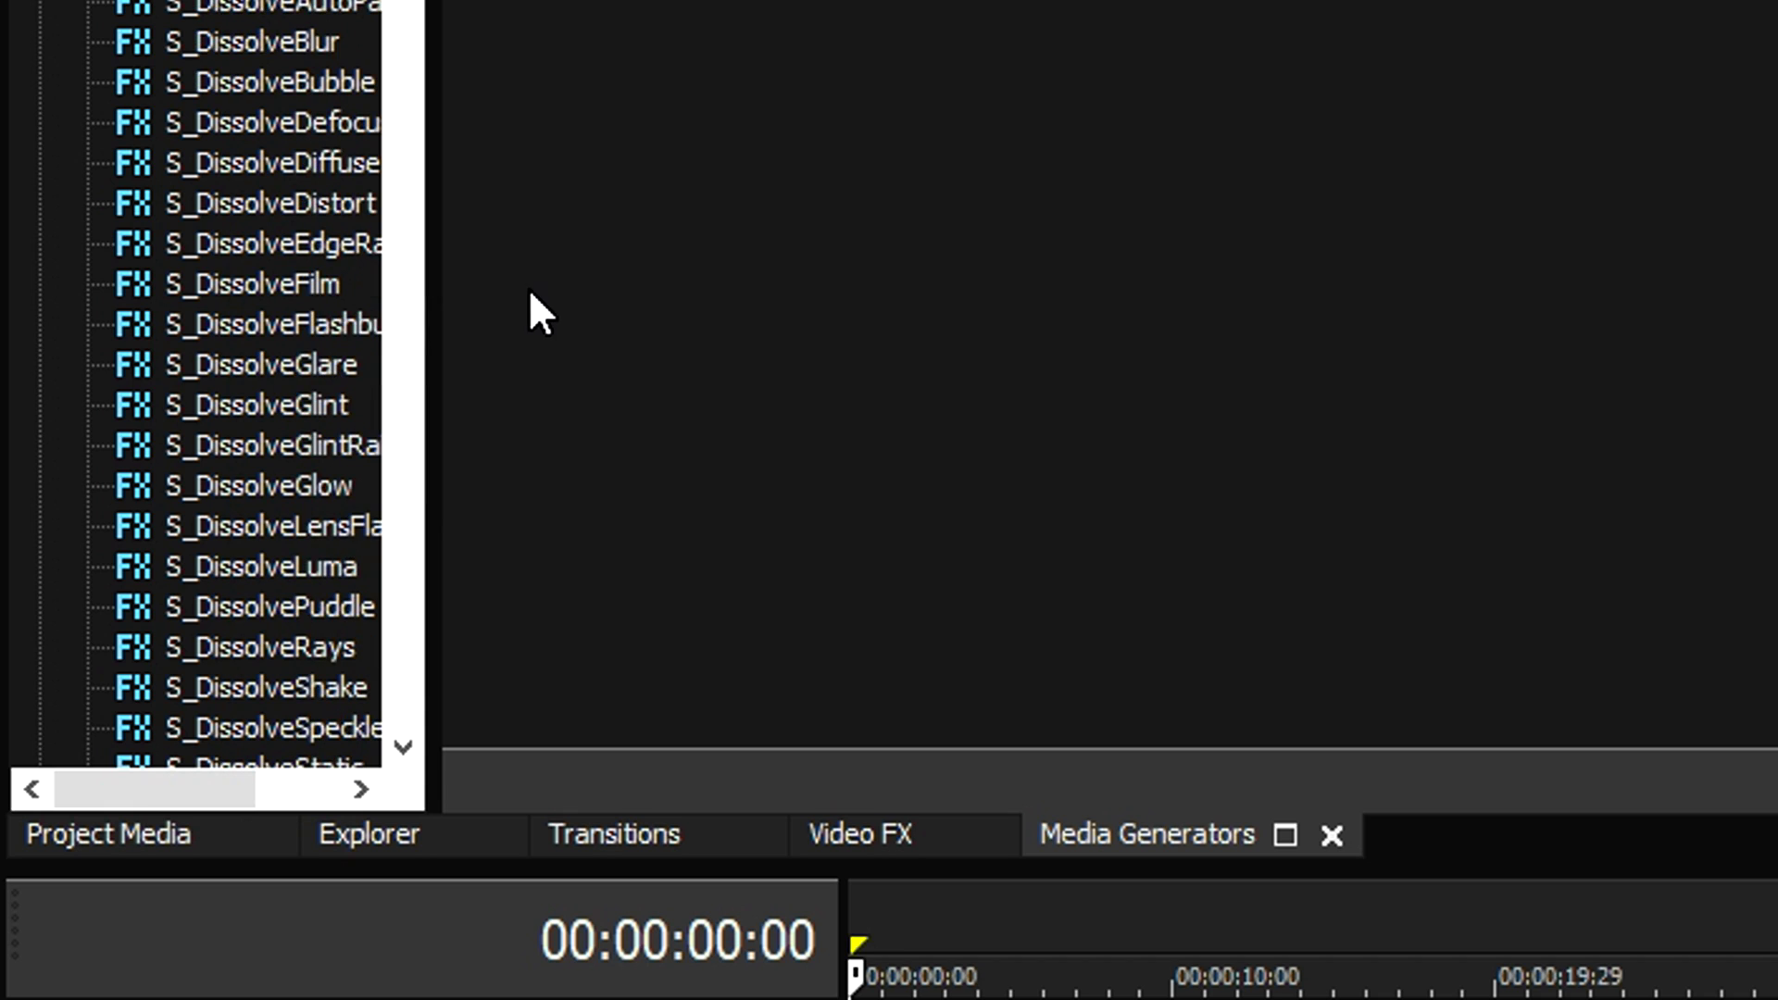
{"action": "scroll", "coordinate": [286, 302], "scroll_direction": "down", "scroll_amount": 20}
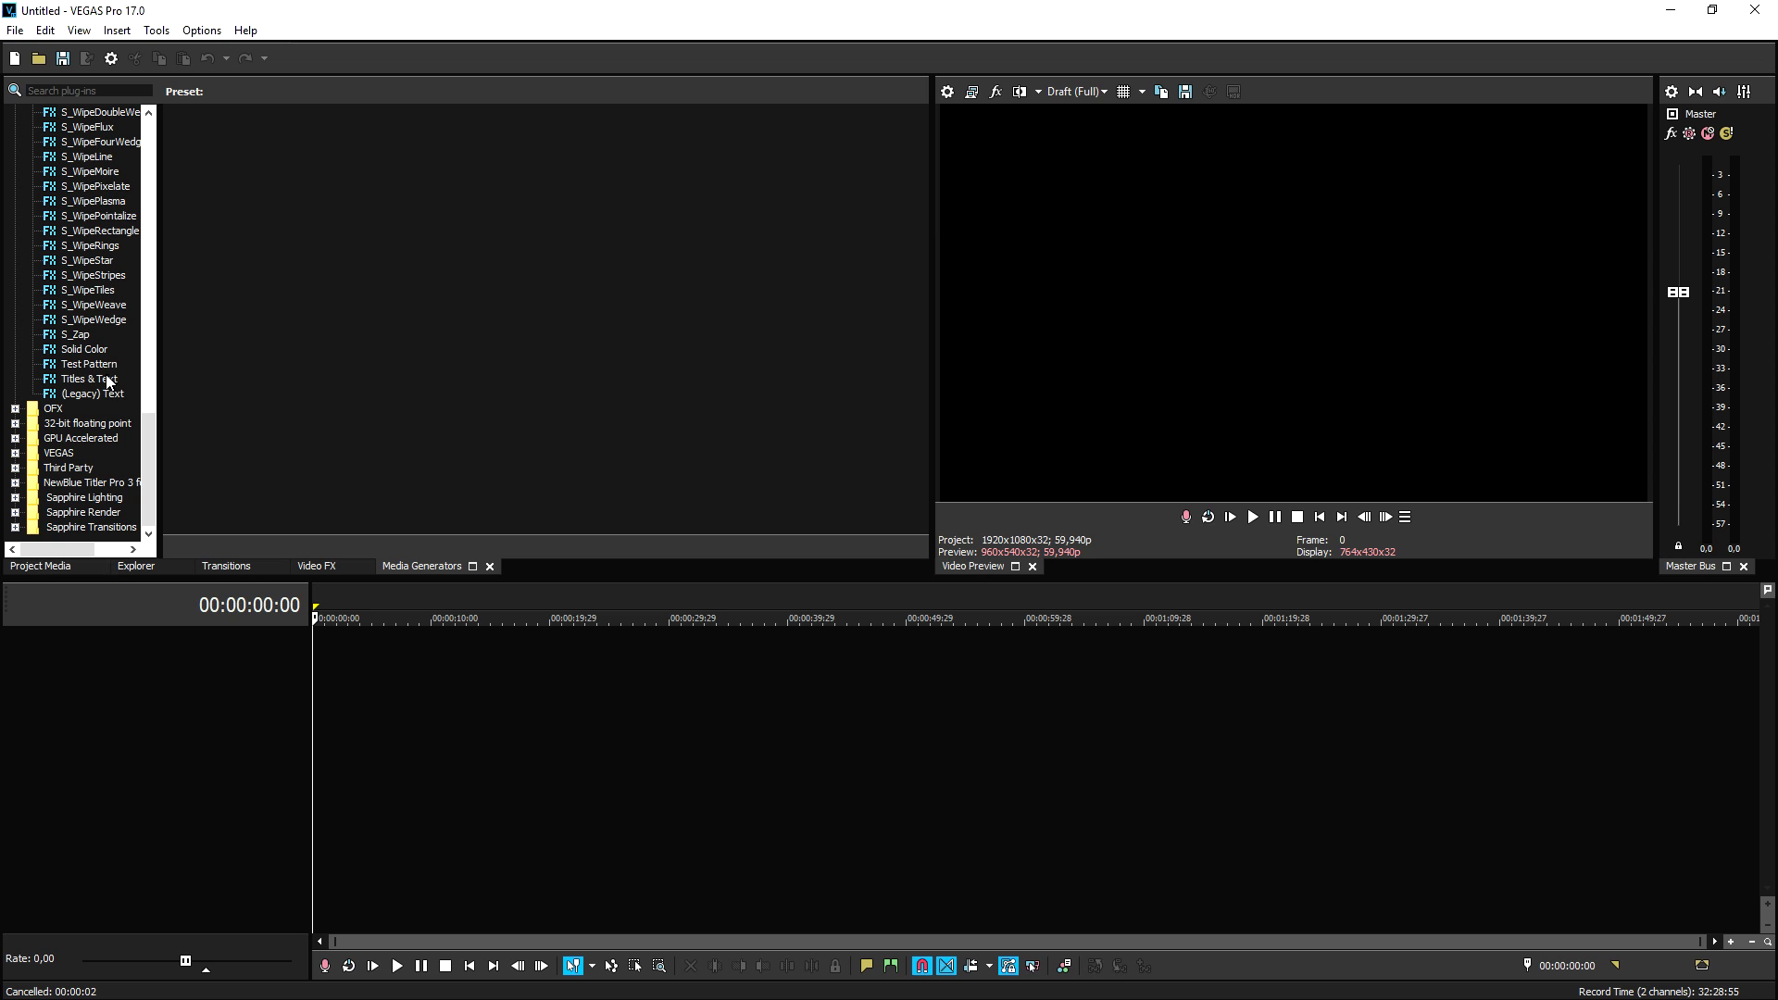
{"action": "left_click", "coordinate": [297, 324]}
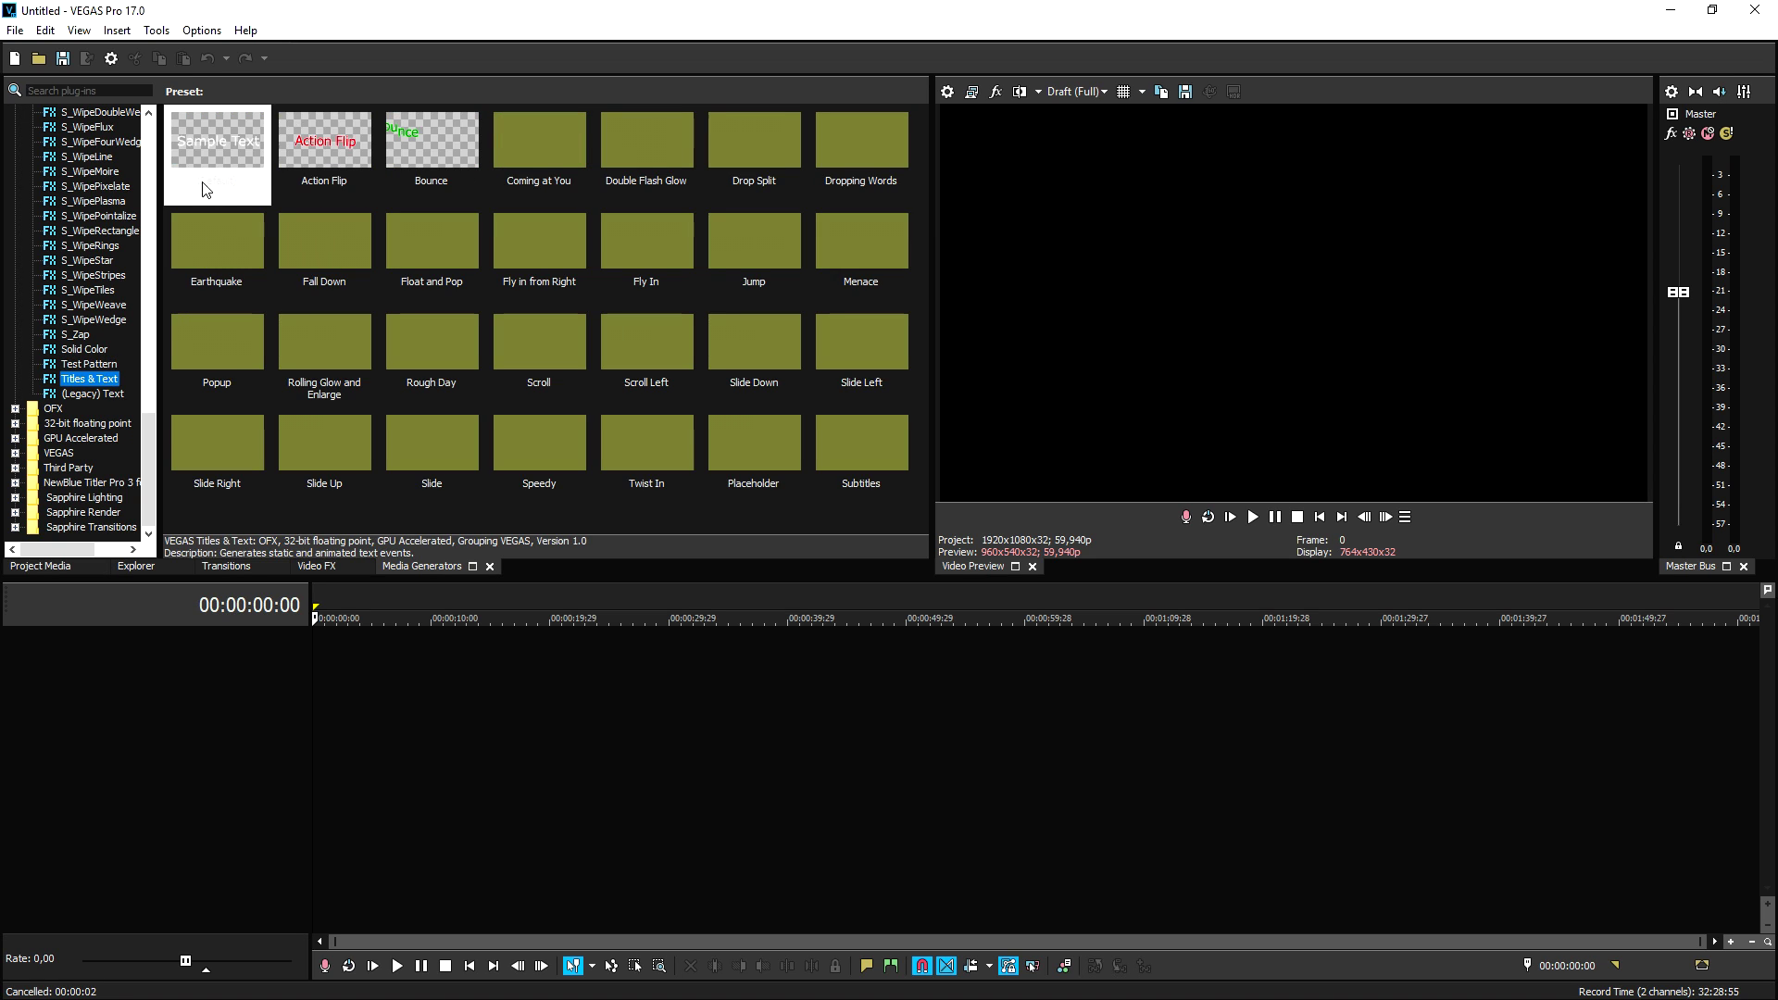
{"action": "left_click_drag", "start_coordinate": [208, 197], "coordinate": [370, 674]}
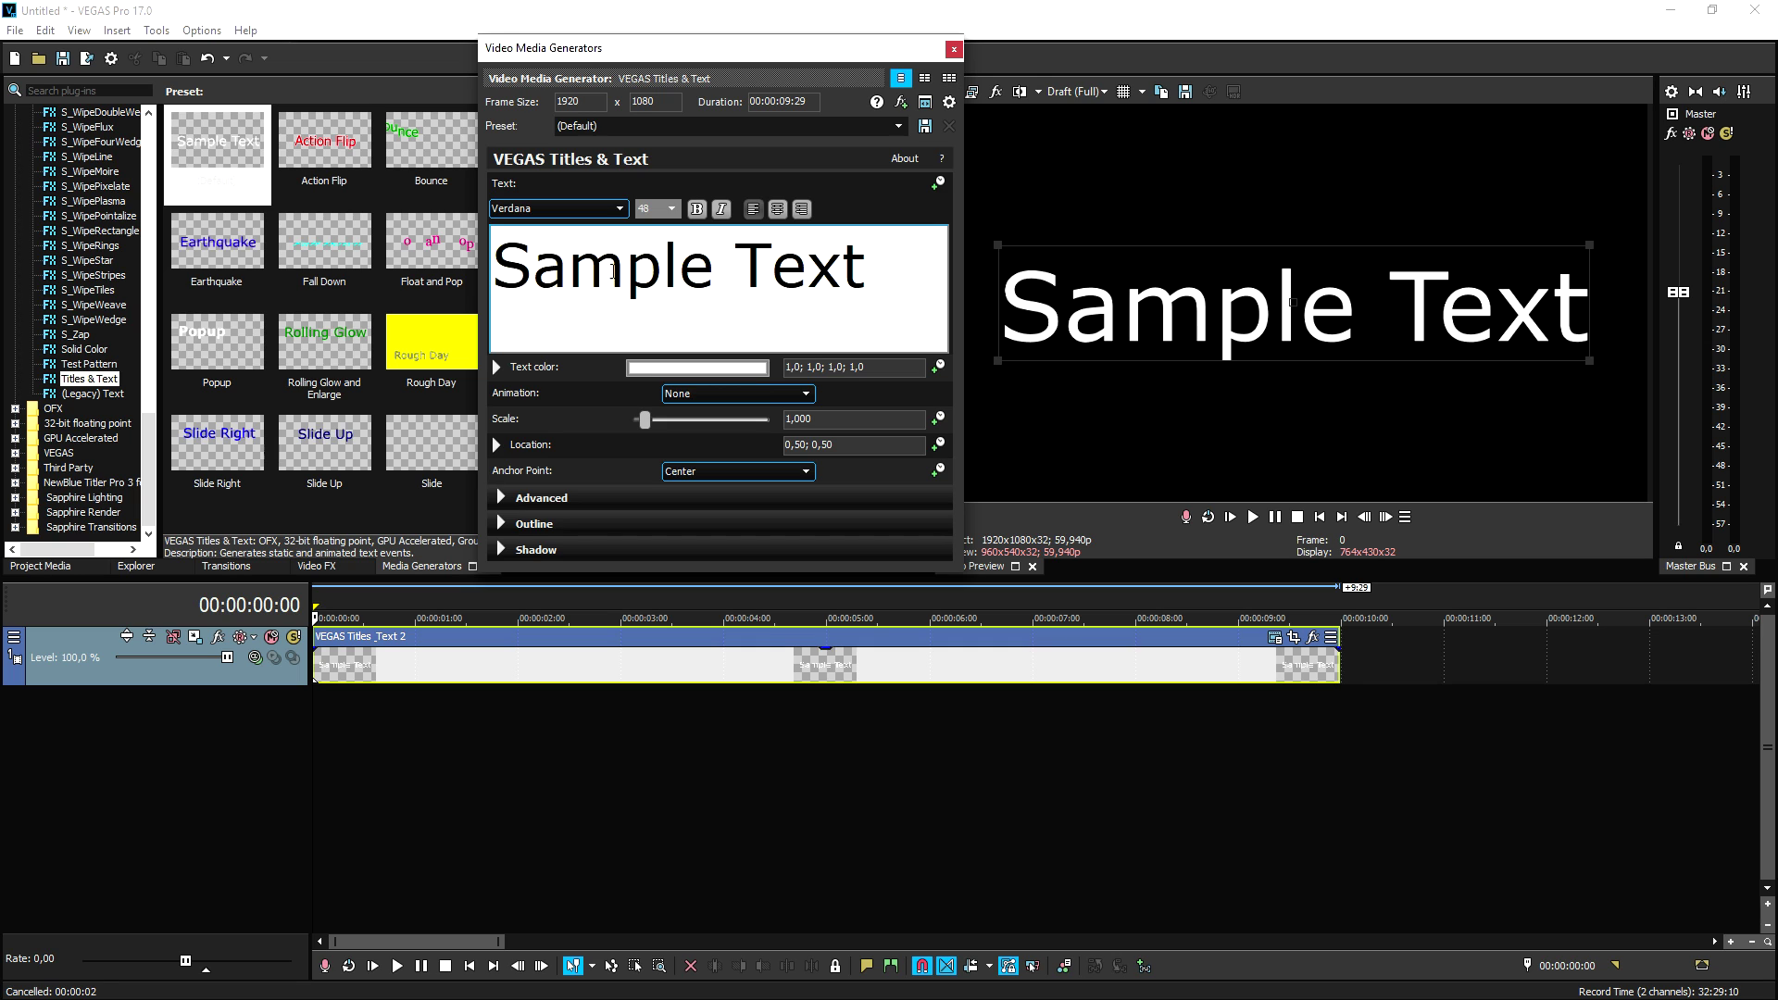
- Replace the title's Sample Text with 'Alex' and select it for restyling
{"action": "triple_click", "coordinate": [620, 276]}
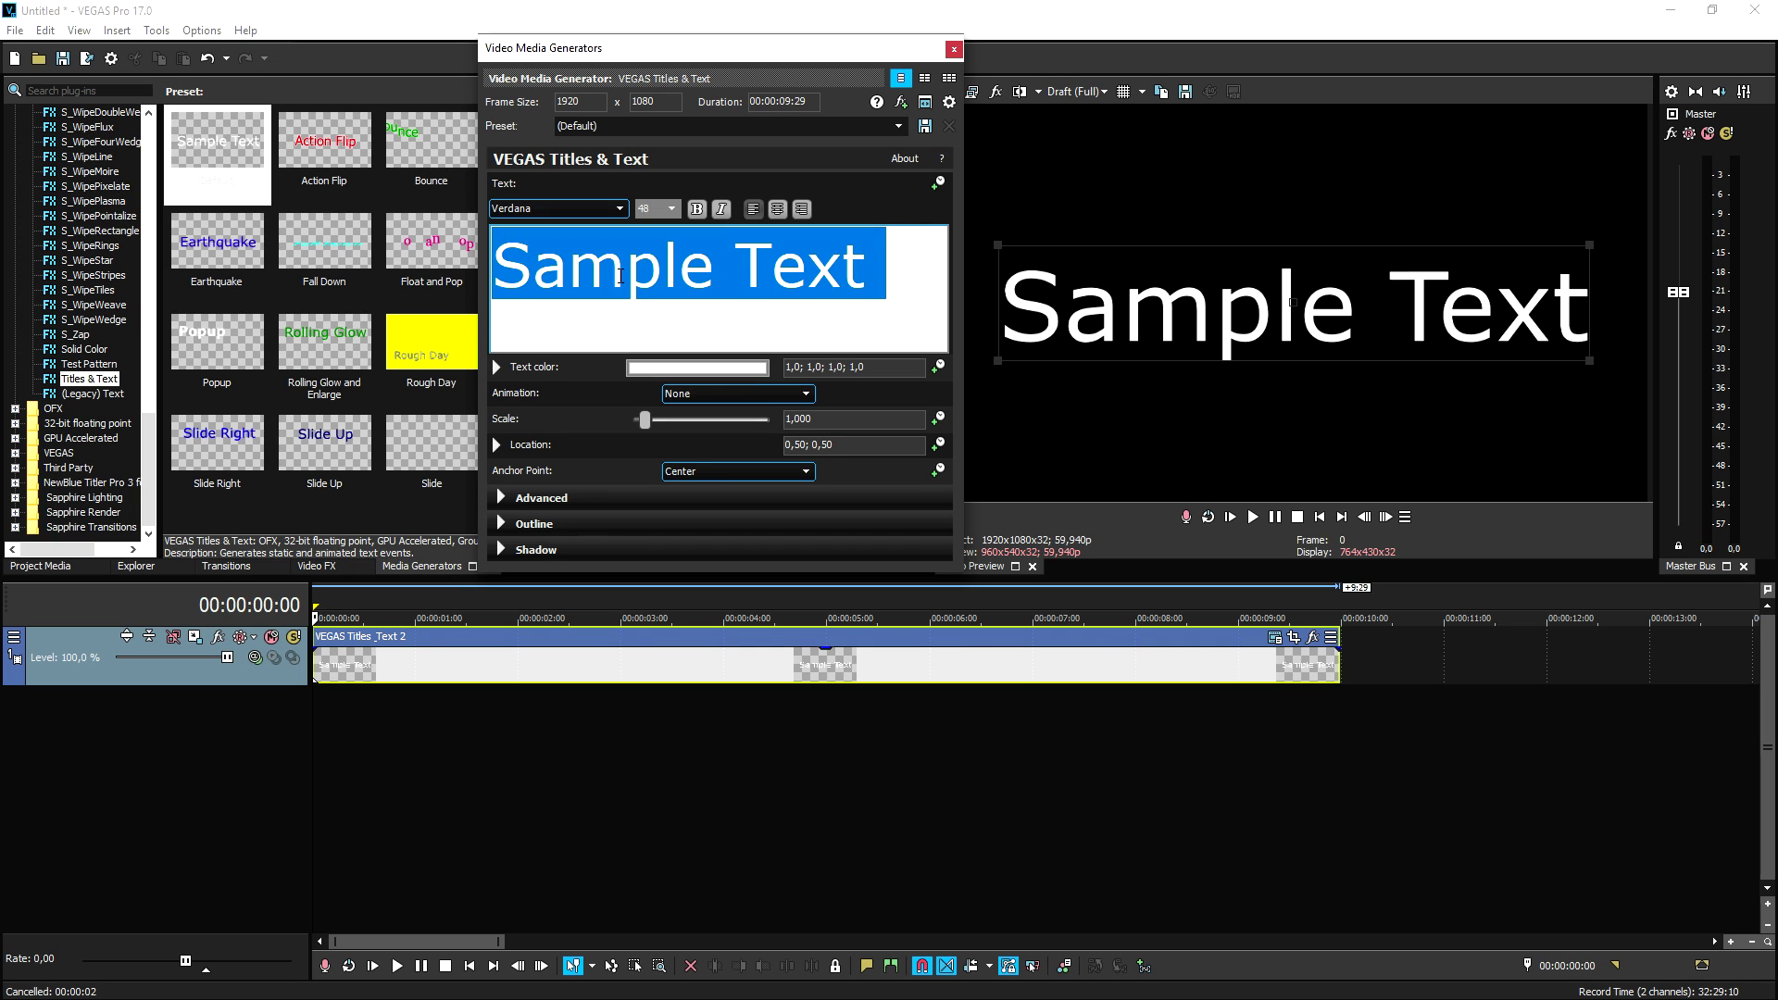
{"action": "type", "text": "Alex"}
{"action": "triple_click", "coordinate": [655, 265]}
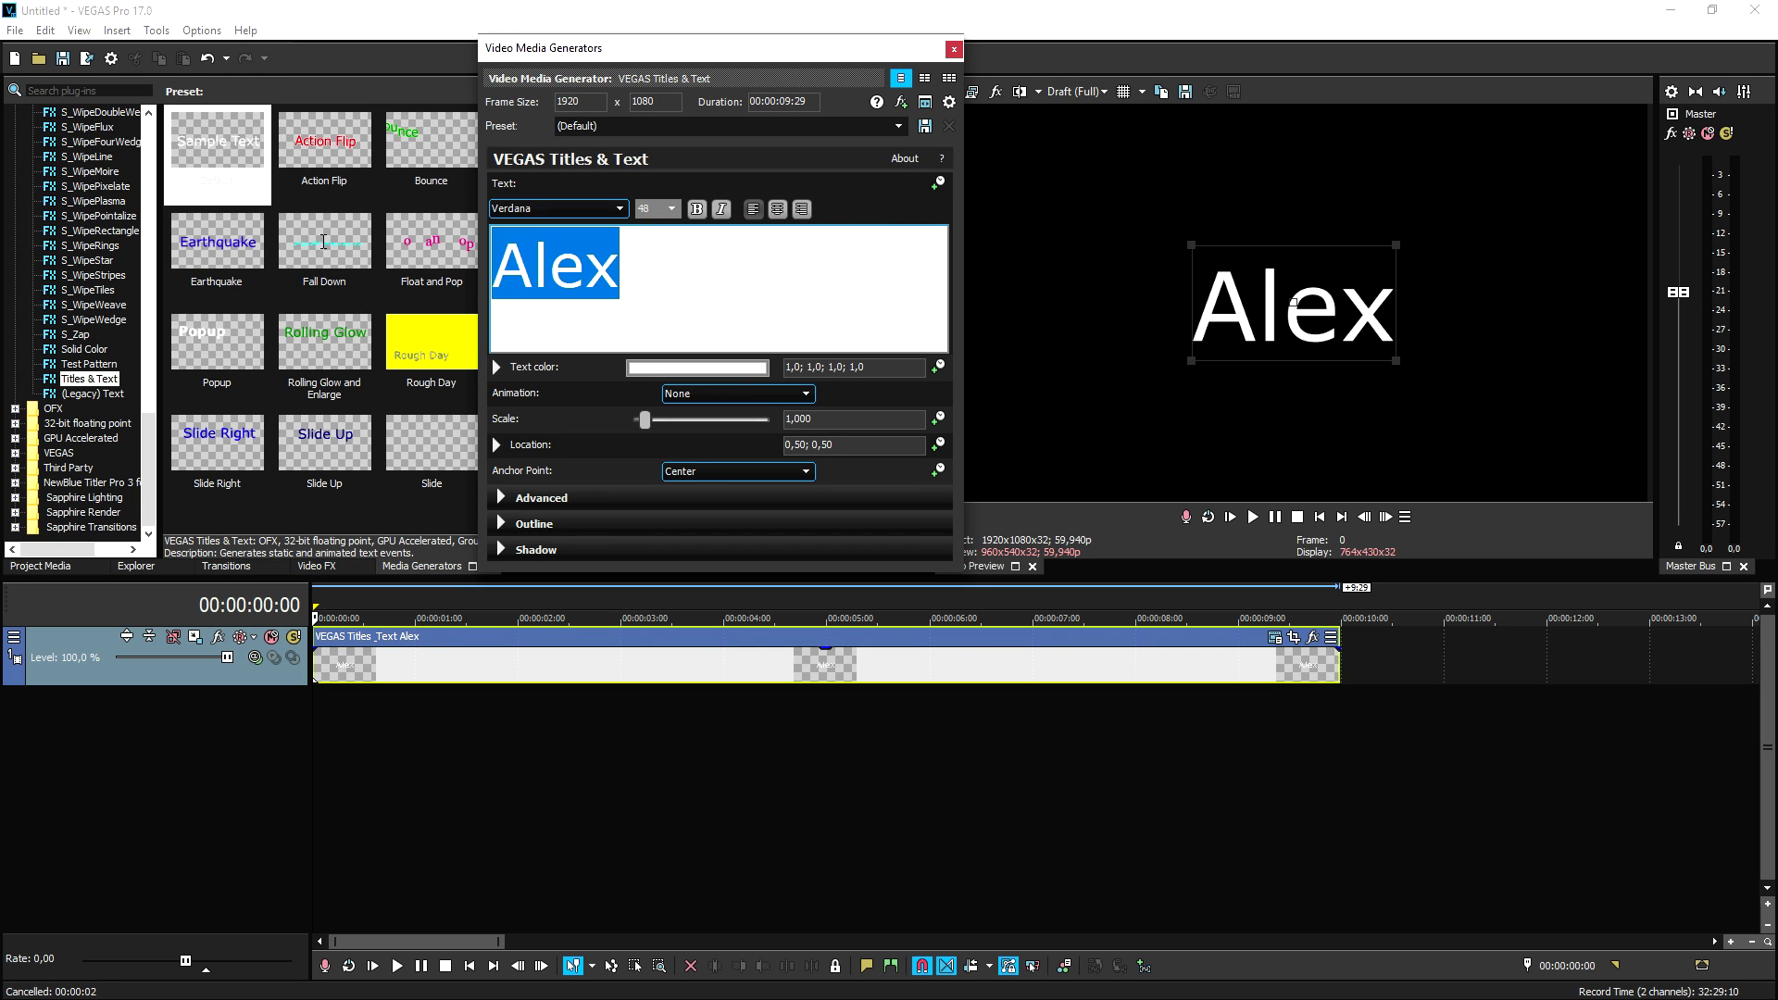
- Try the fonts Modern, Monafont and Monkey Phonics (BRK) on the Alex title
{"action": "left_click", "coordinate": [553, 210]}
{"action": "scroll", "coordinate": [551, 389], "scroll_direction": "down", "scroll_amount": 5}
{"action": "scroll", "coordinate": [551, 389], "scroll_direction": "up", "scroll_amount": 20}
{"action": "scroll", "coordinate": [551, 389], "scroll_direction": "up", "scroll_amount": 15}
{"action": "scroll", "coordinate": [550, 389], "scroll_direction": "up", "scroll_amount": 20}
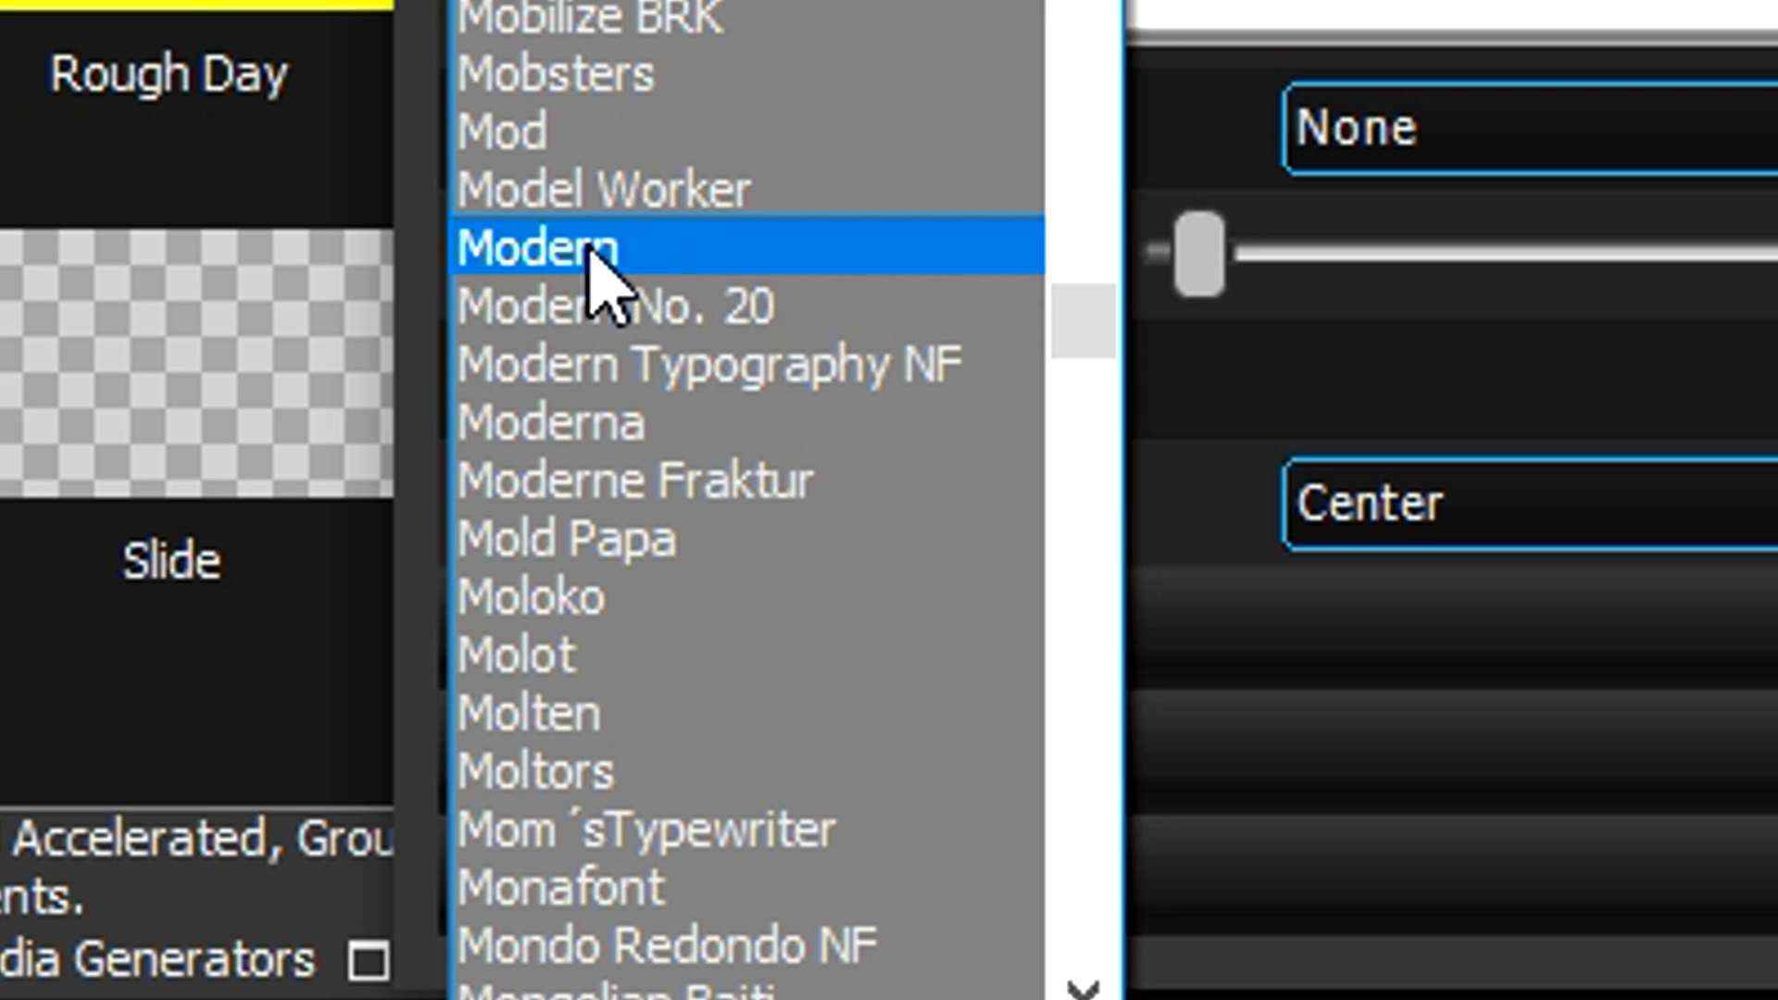
{"action": "left_click", "coordinate": [590, 250]}
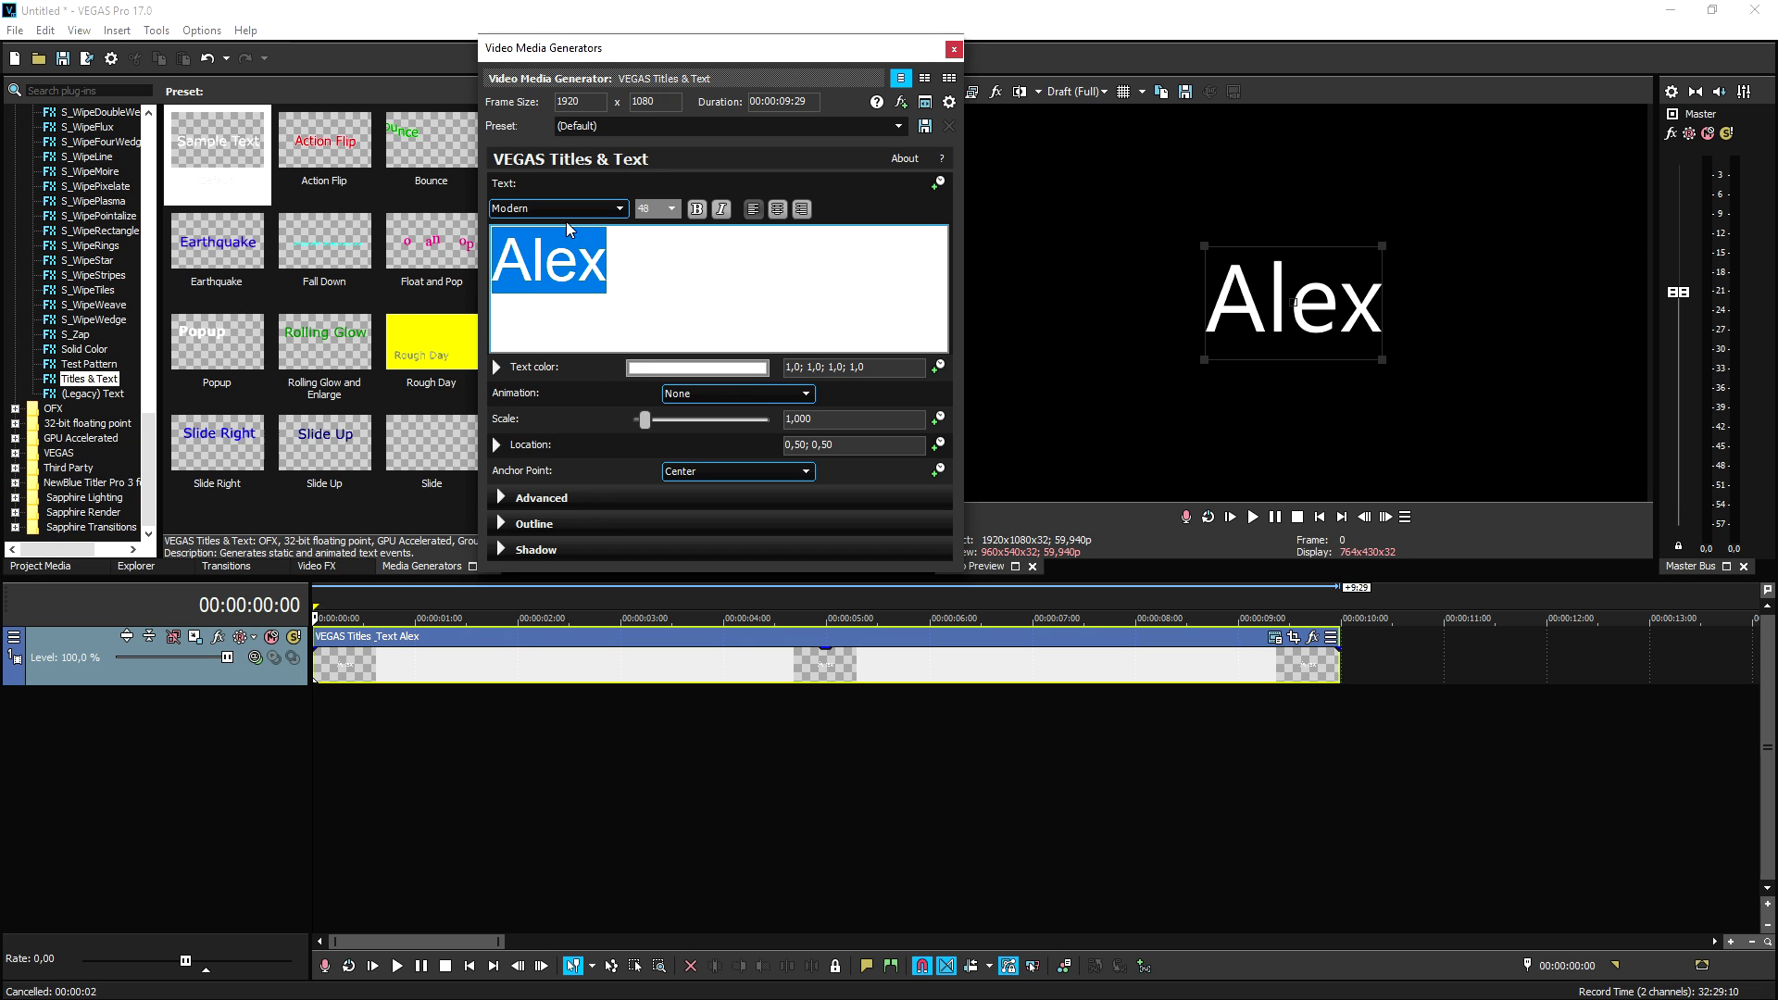
{"action": "left_click", "coordinate": [570, 209]}
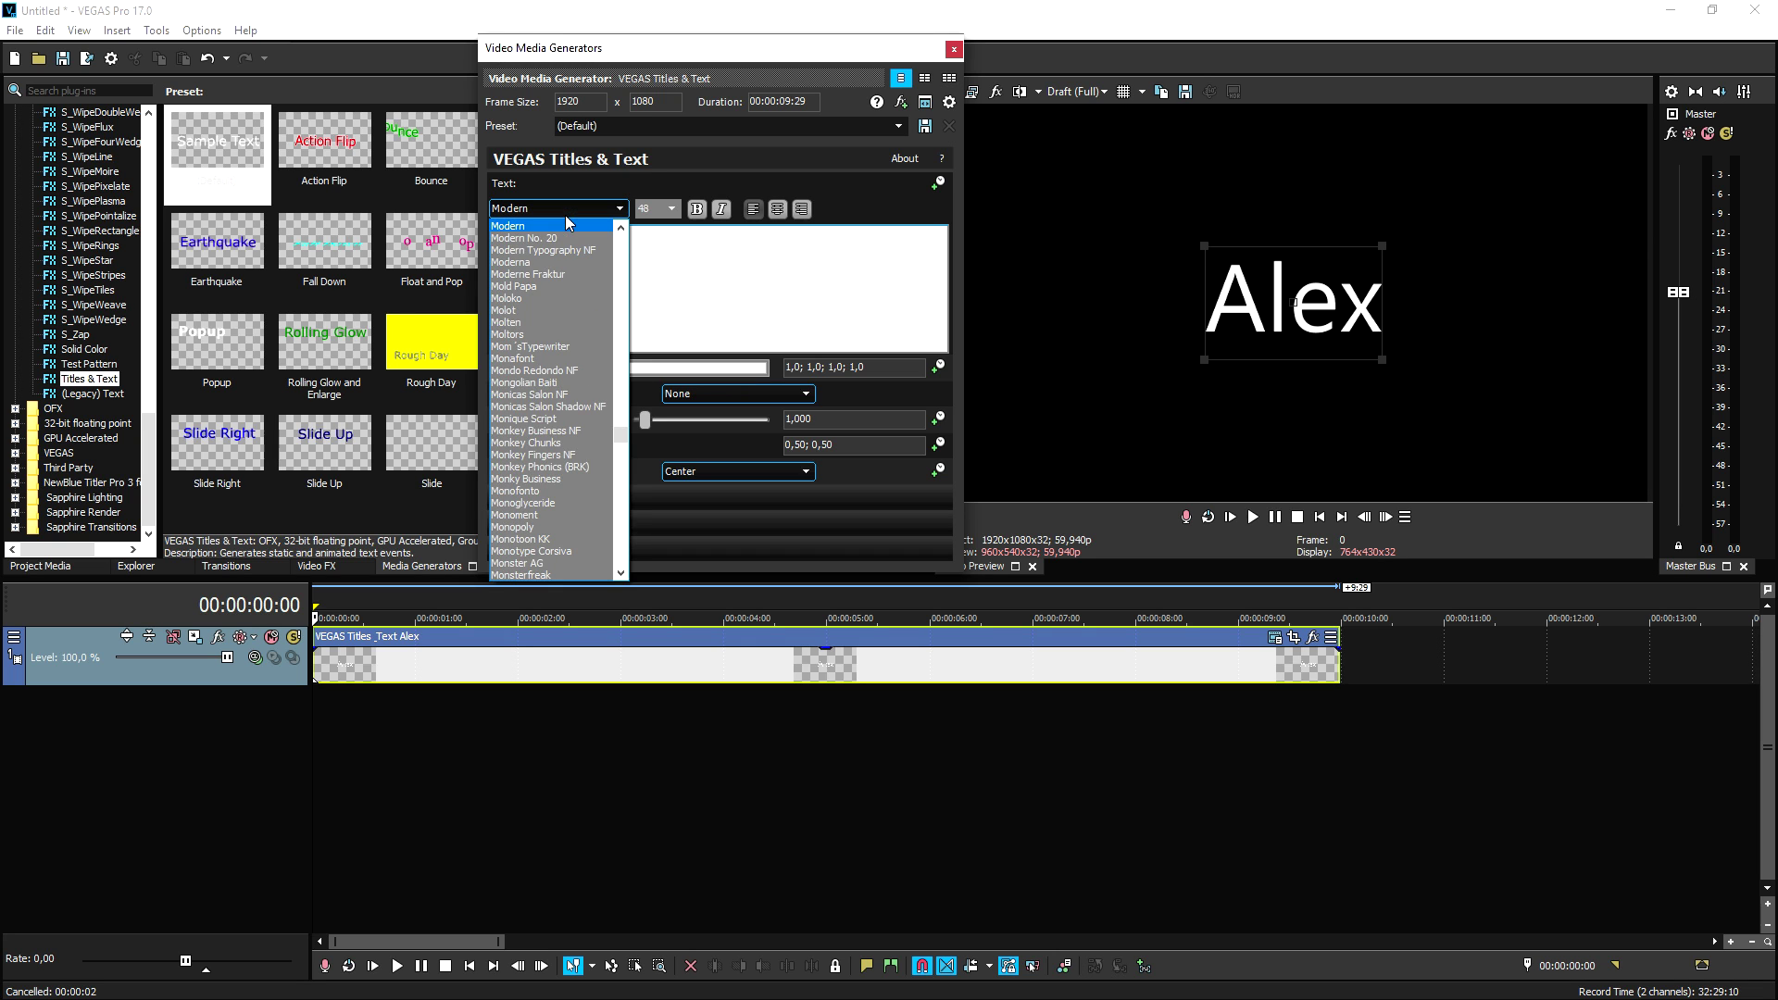
{"action": "left_click", "coordinate": [552, 298]}
{"action": "key", "text": "Down"}
{"action": "key", "text": "Down"}
{"action": "key", "text": "Down"}
{"action": "key", "text": "Down"}
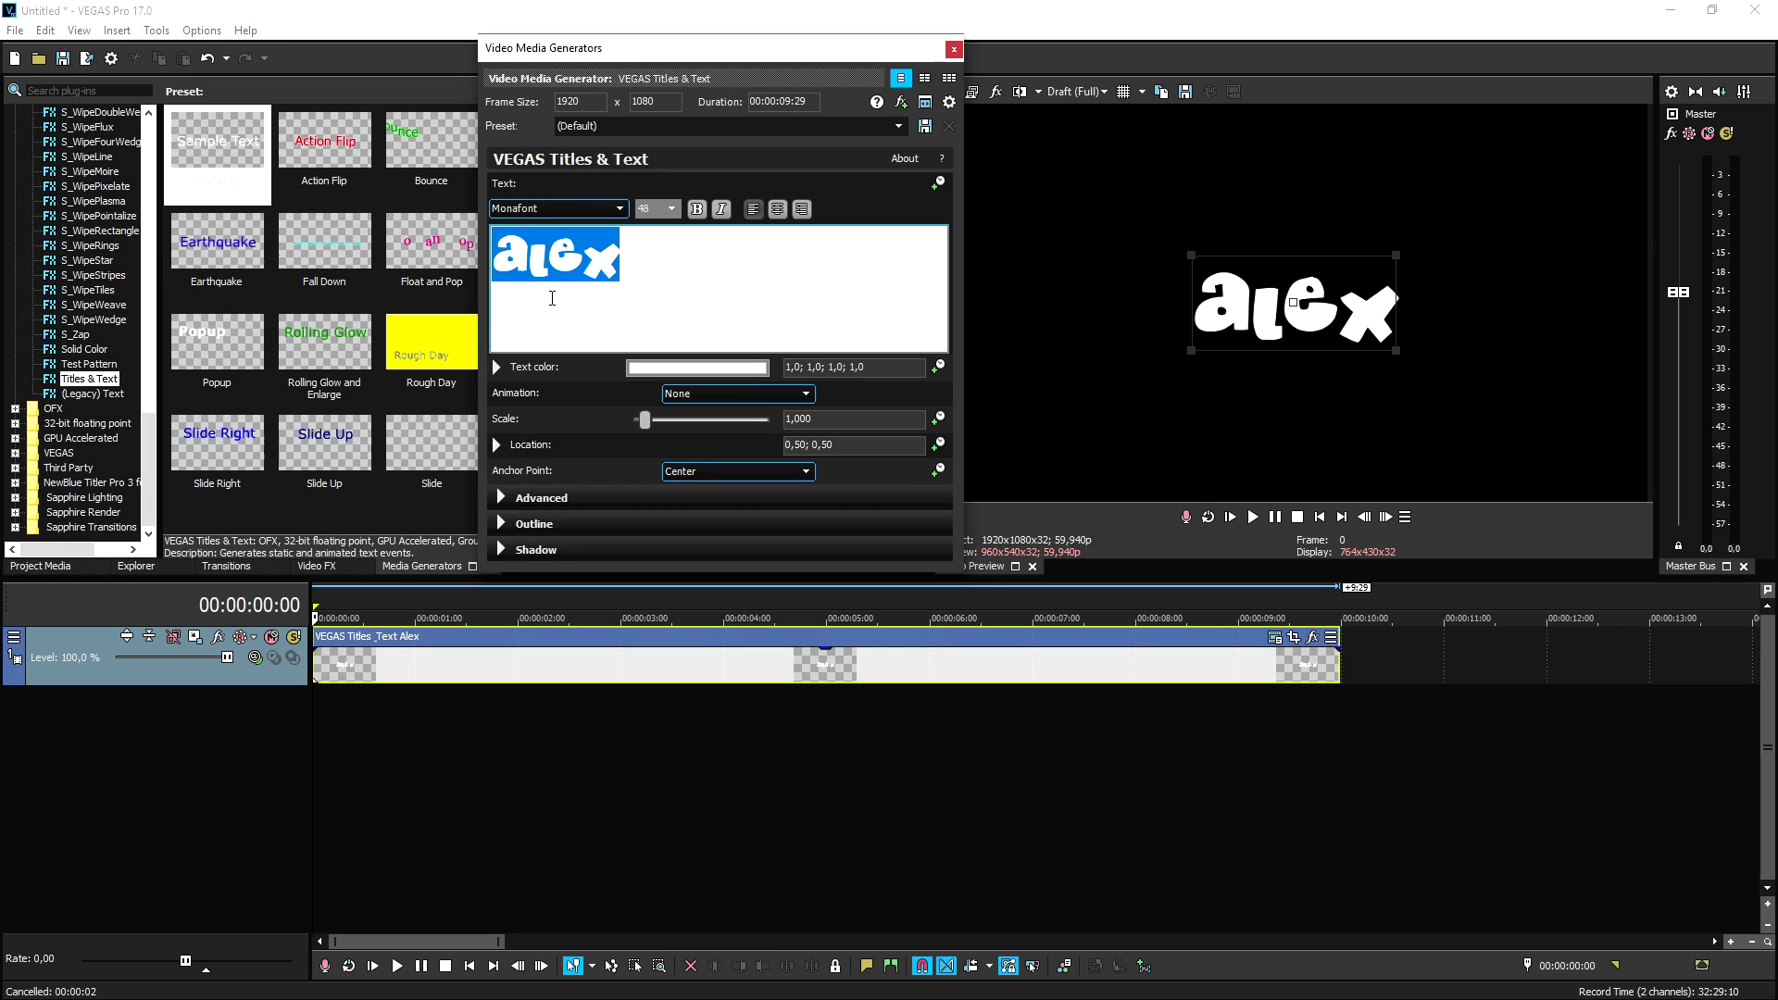
{"action": "key", "text": "Down"}
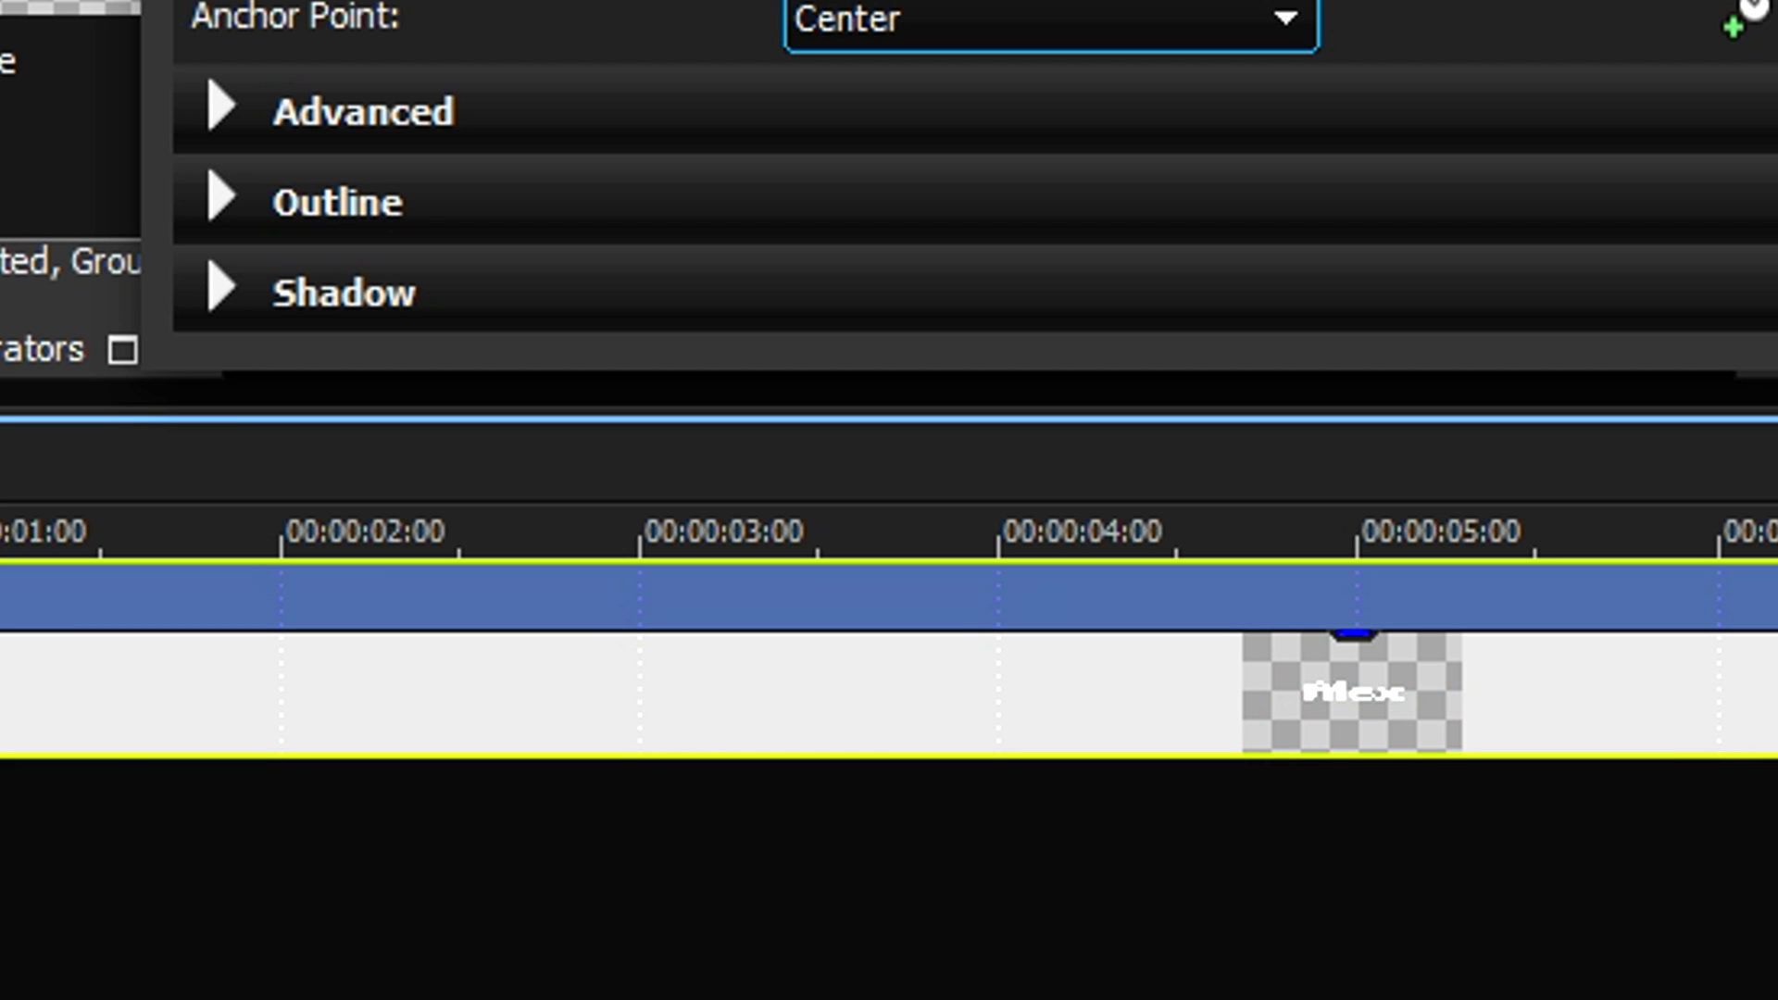
- Try Neverwinter, settle on News Cycle for Alex, and close Video Media Generators
{"action": "left_click", "coordinate": [619, 208]}
{"action": "scroll", "coordinate": [578, 432], "scroll_direction": "down", "scroll_amount": 8}
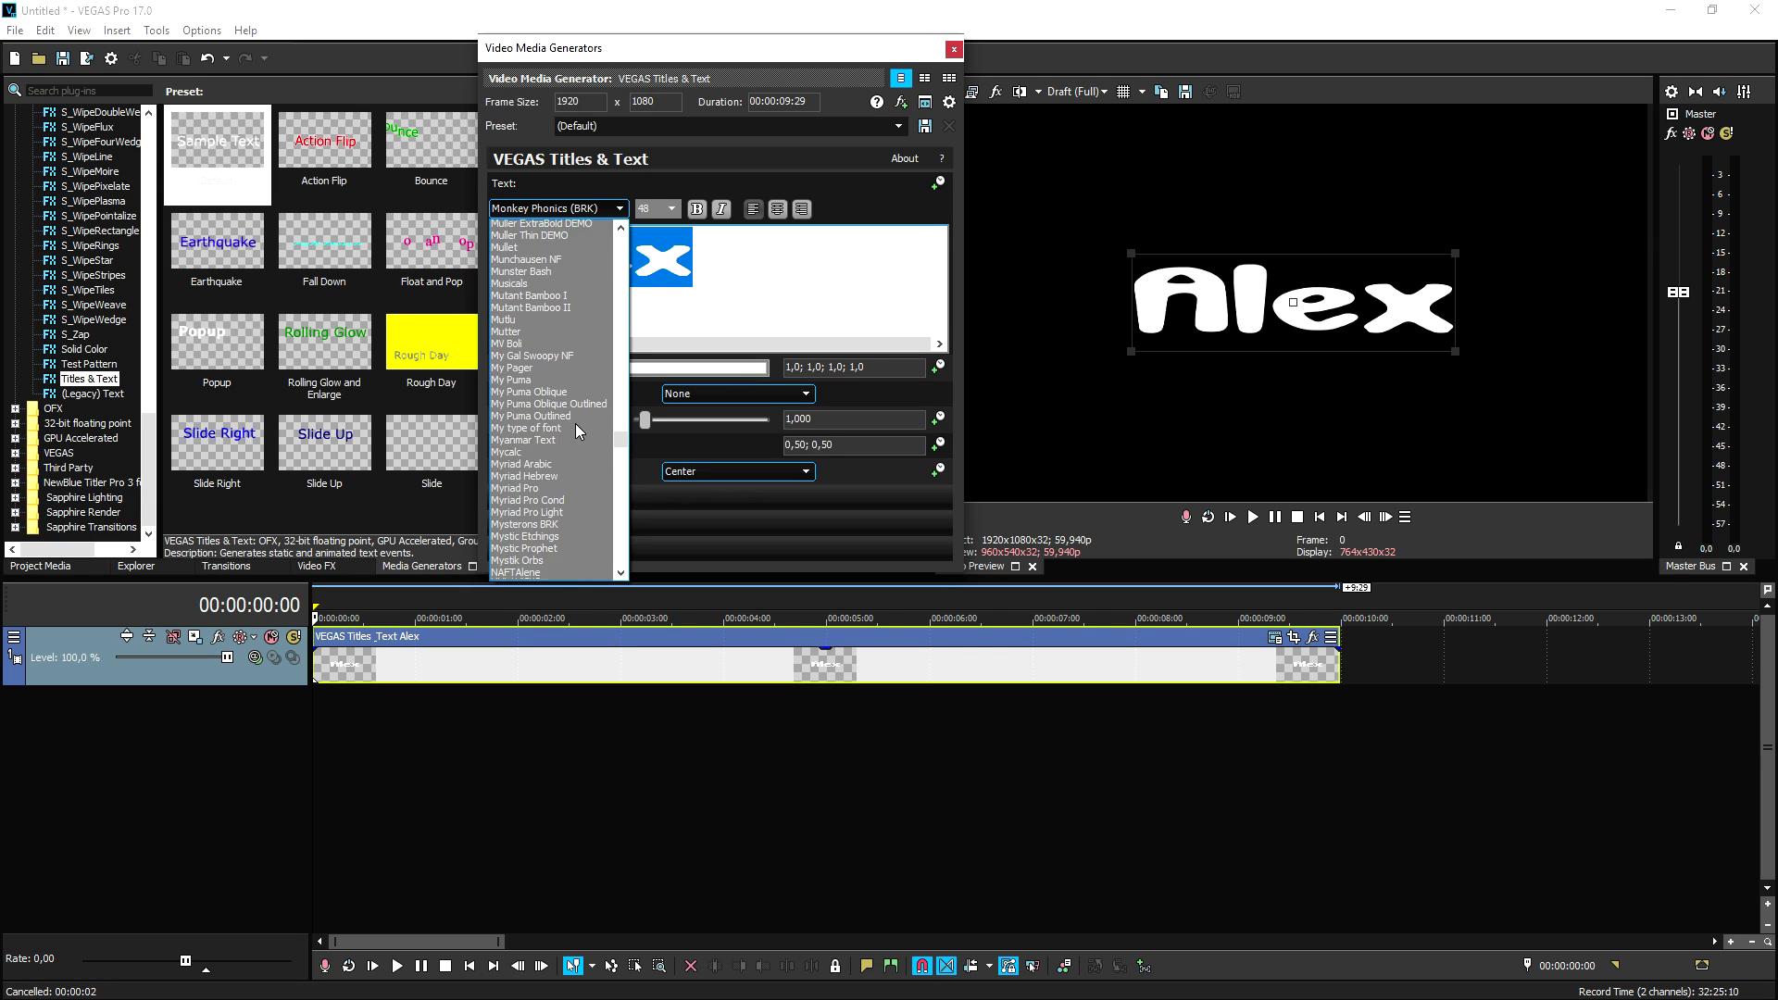
{"action": "scroll", "coordinate": [565, 426], "scroll_direction": "down", "scroll_amount": 8}
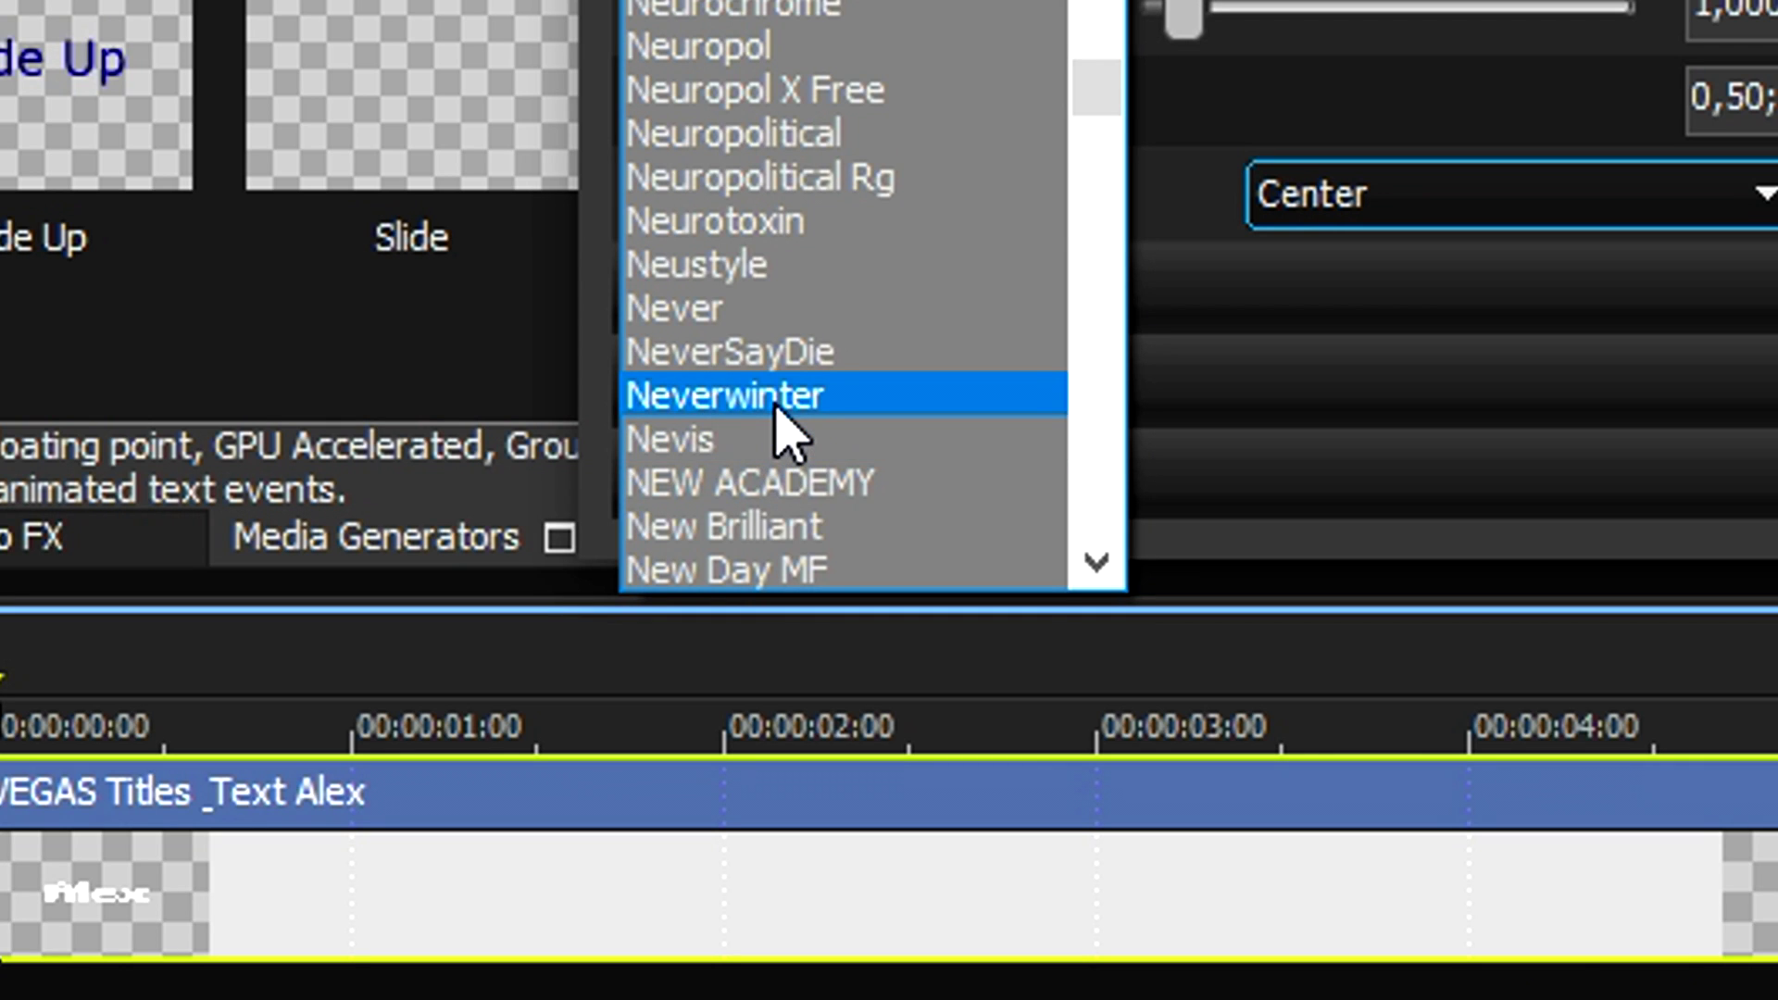
{"action": "left_click", "coordinate": [777, 407]}
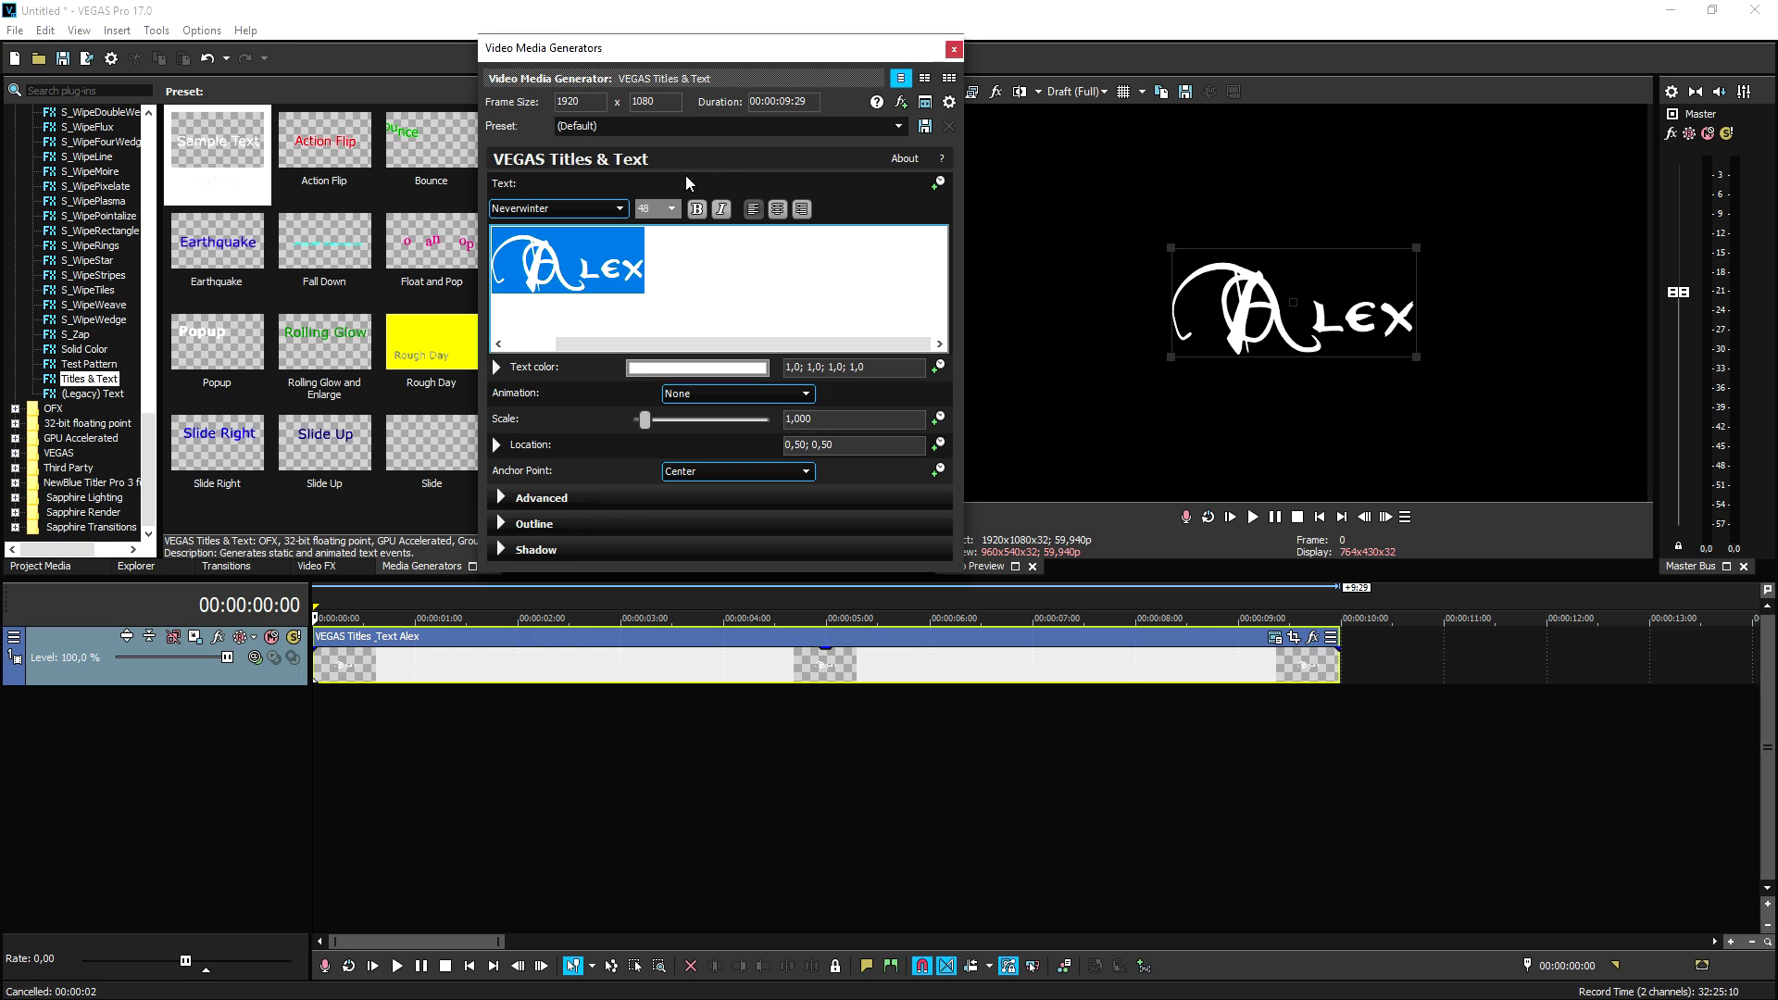
{"action": "left_click", "coordinate": [599, 215]}
{"action": "left_click", "coordinate": [543, 324]}
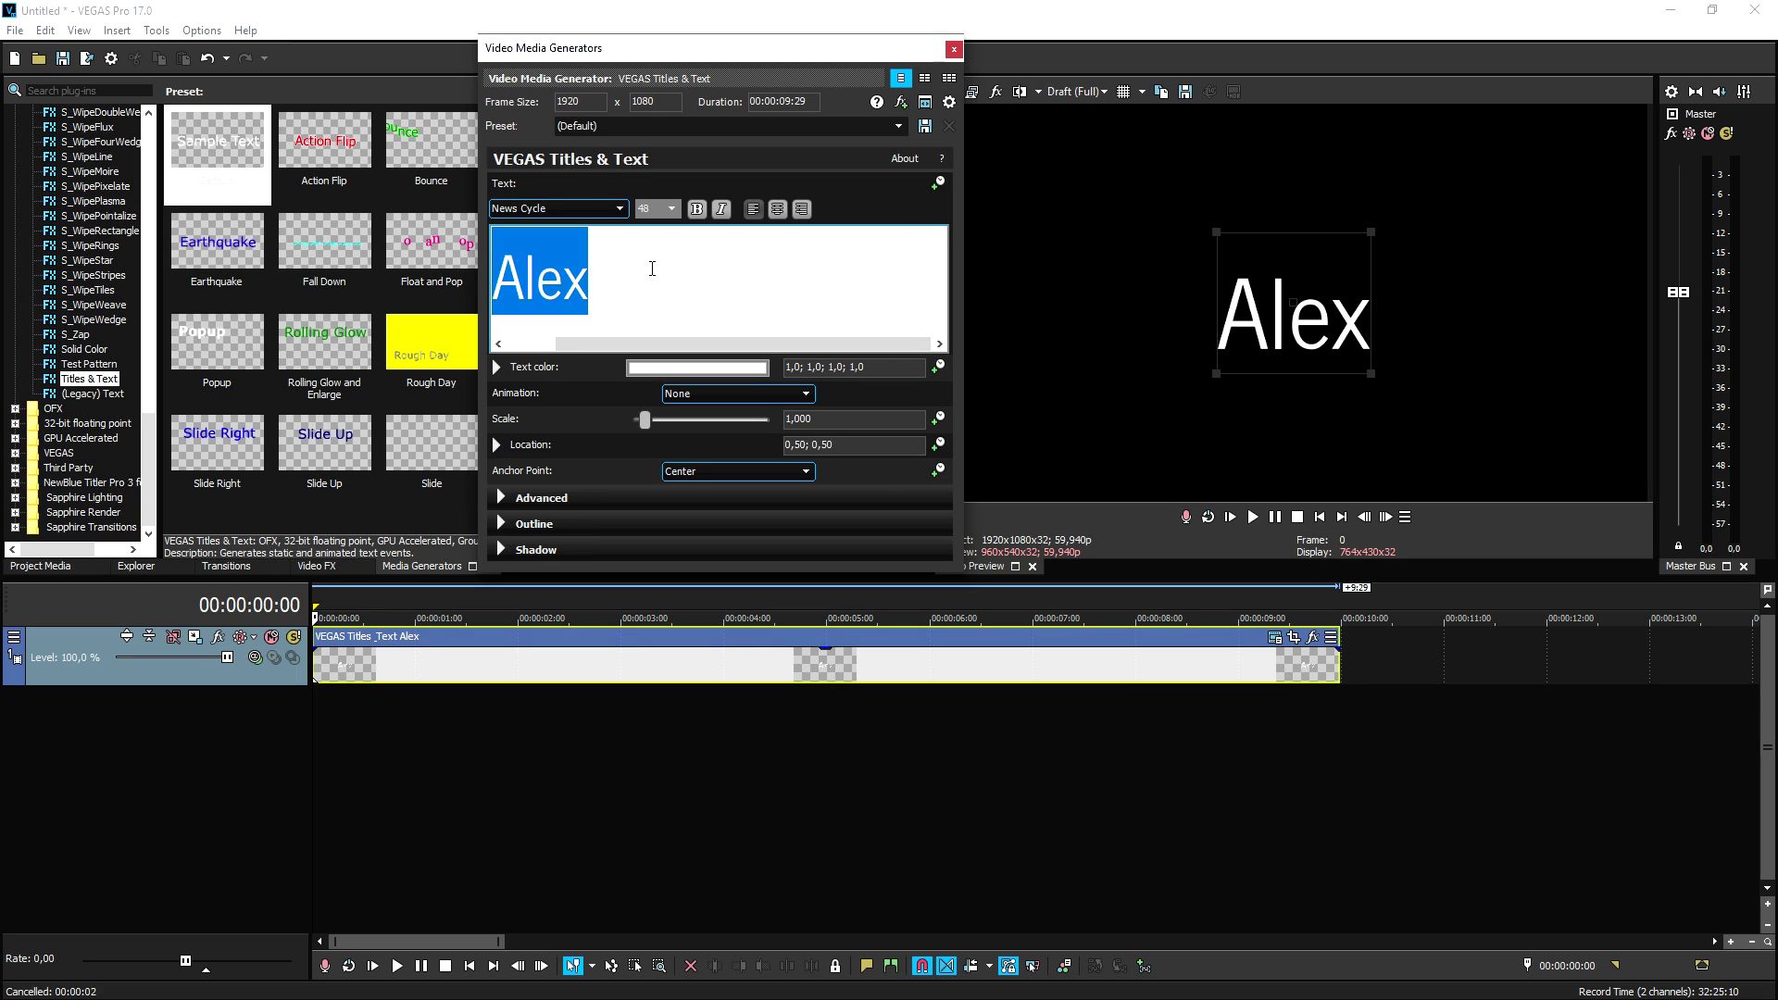
{"action": "left_click", "coordinate": [954, 49]}
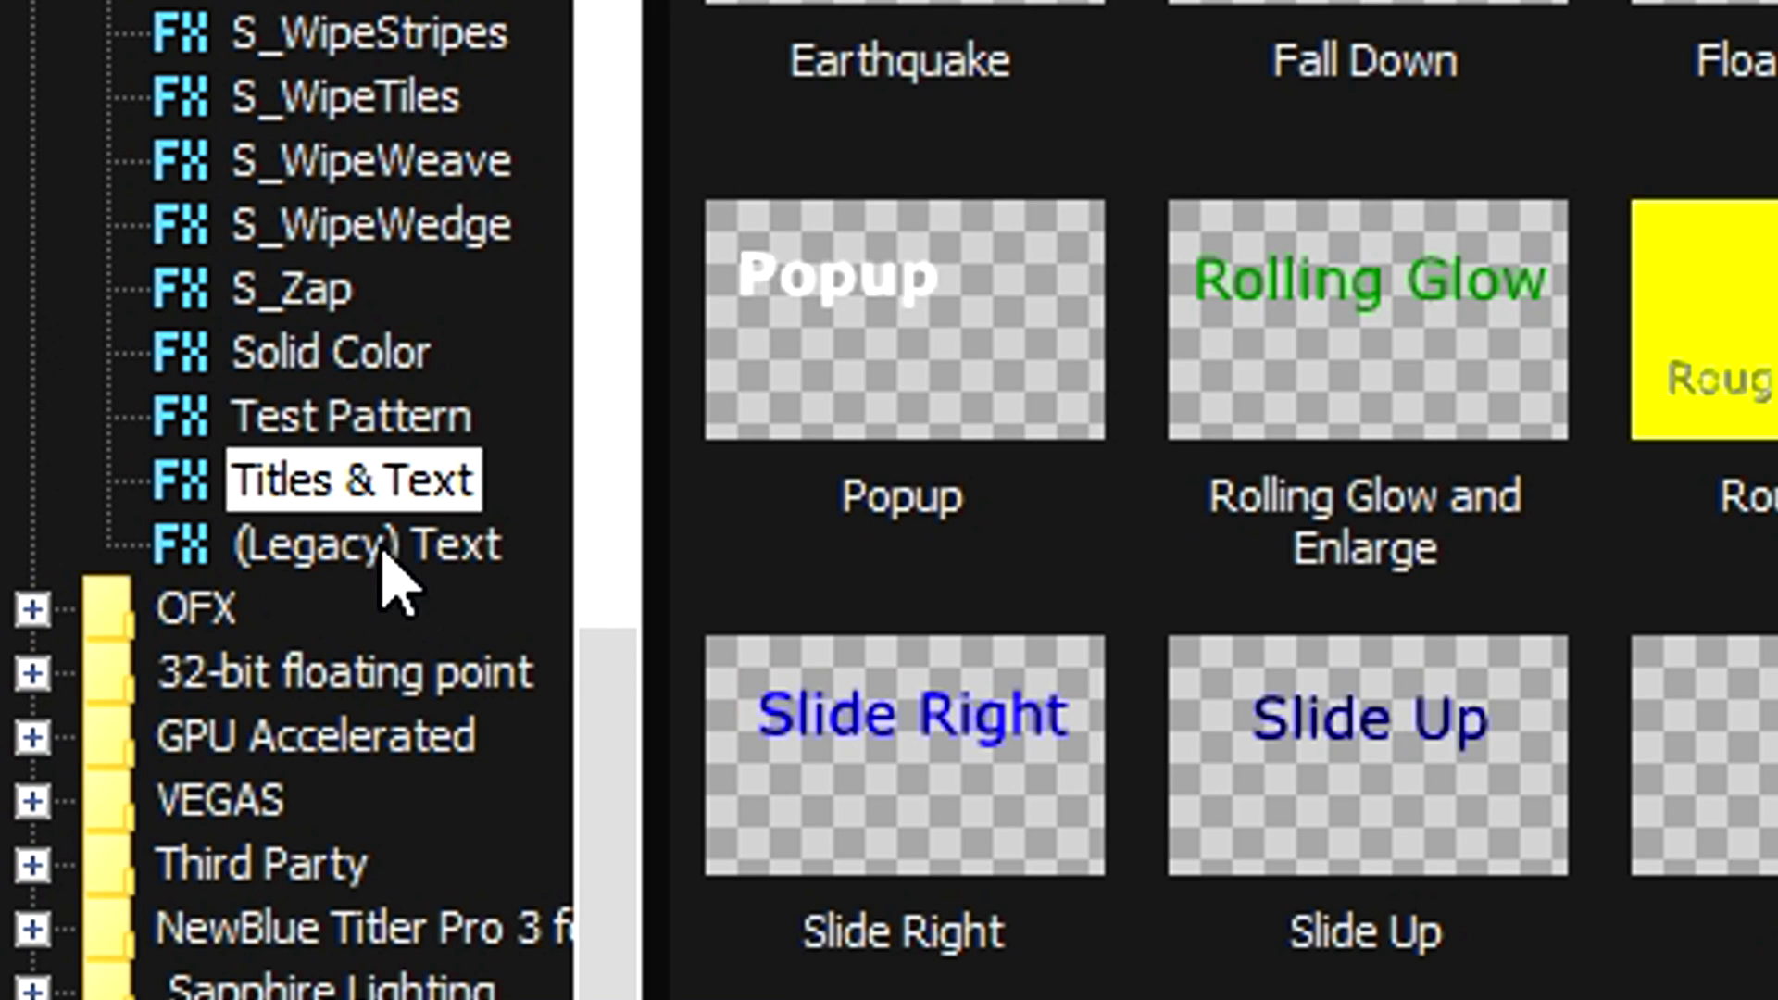
- Place the Default (Legacy) Text preset after the Alex title and preview both events
{"action": "left_click", "coordinate": [97, 394]}
{"action": "left_click_drag", "start_coordinate": [217, 148], "coordinate": [1345, 674]}
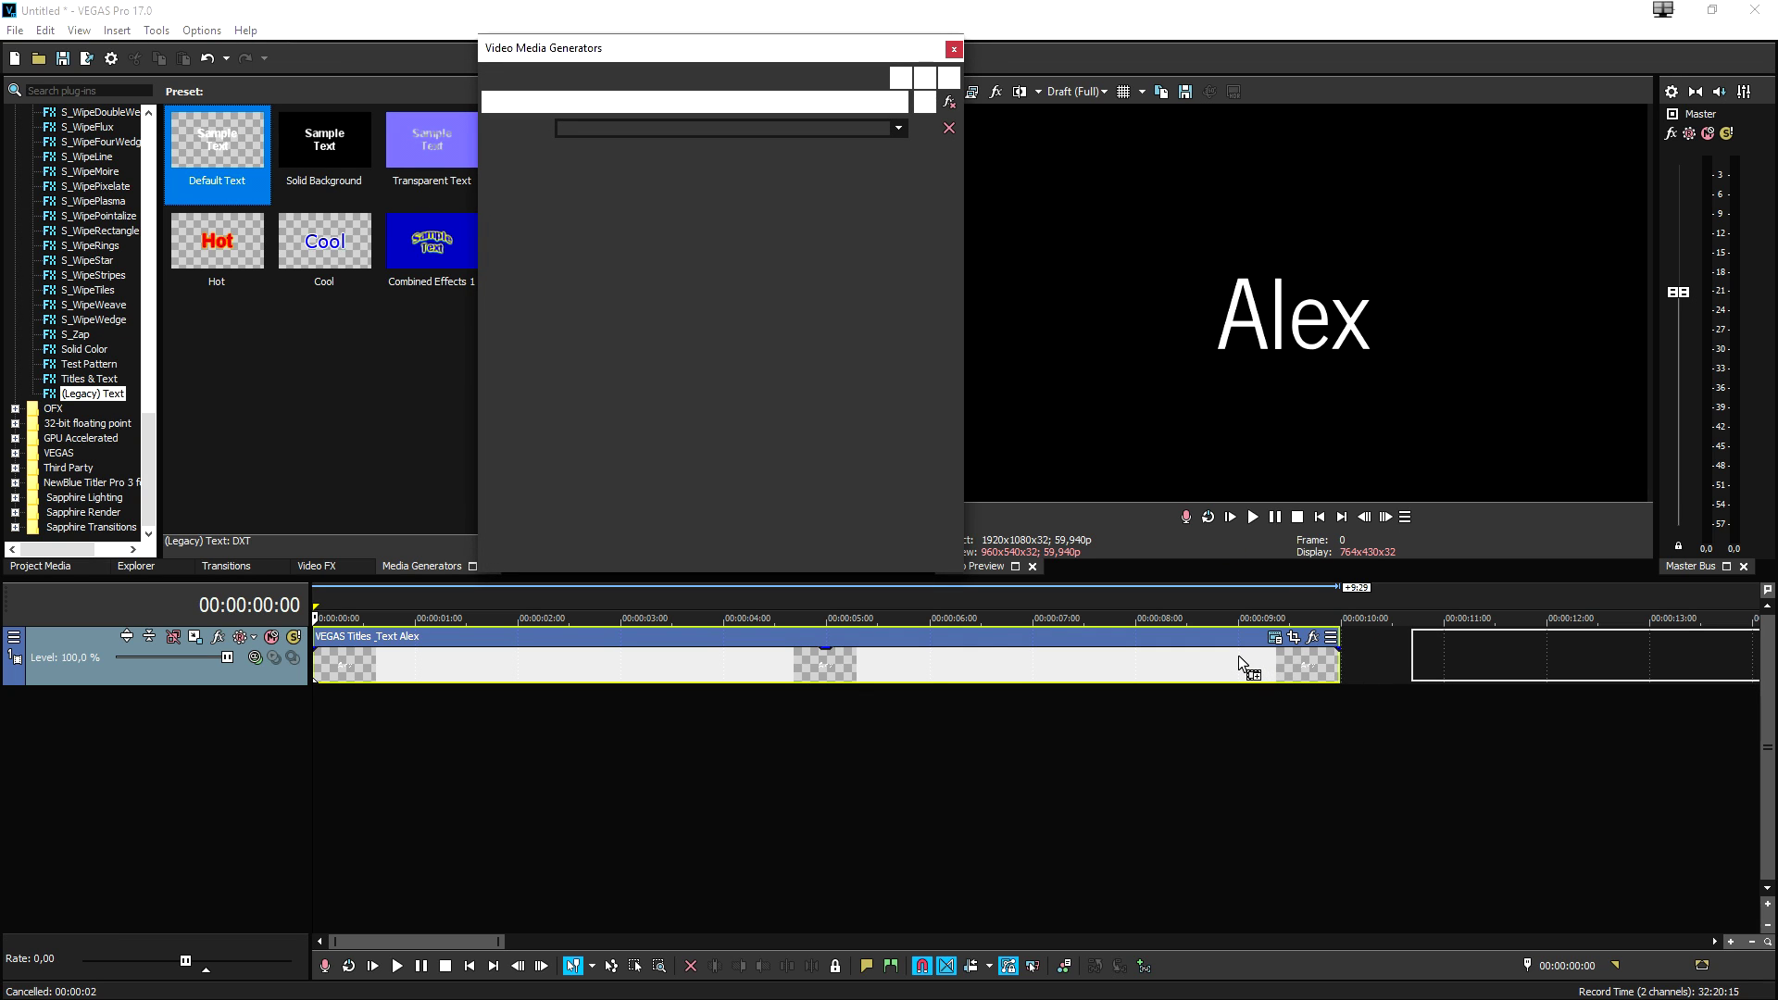
{"action": "left_click", "coordinate": [772, 669]}
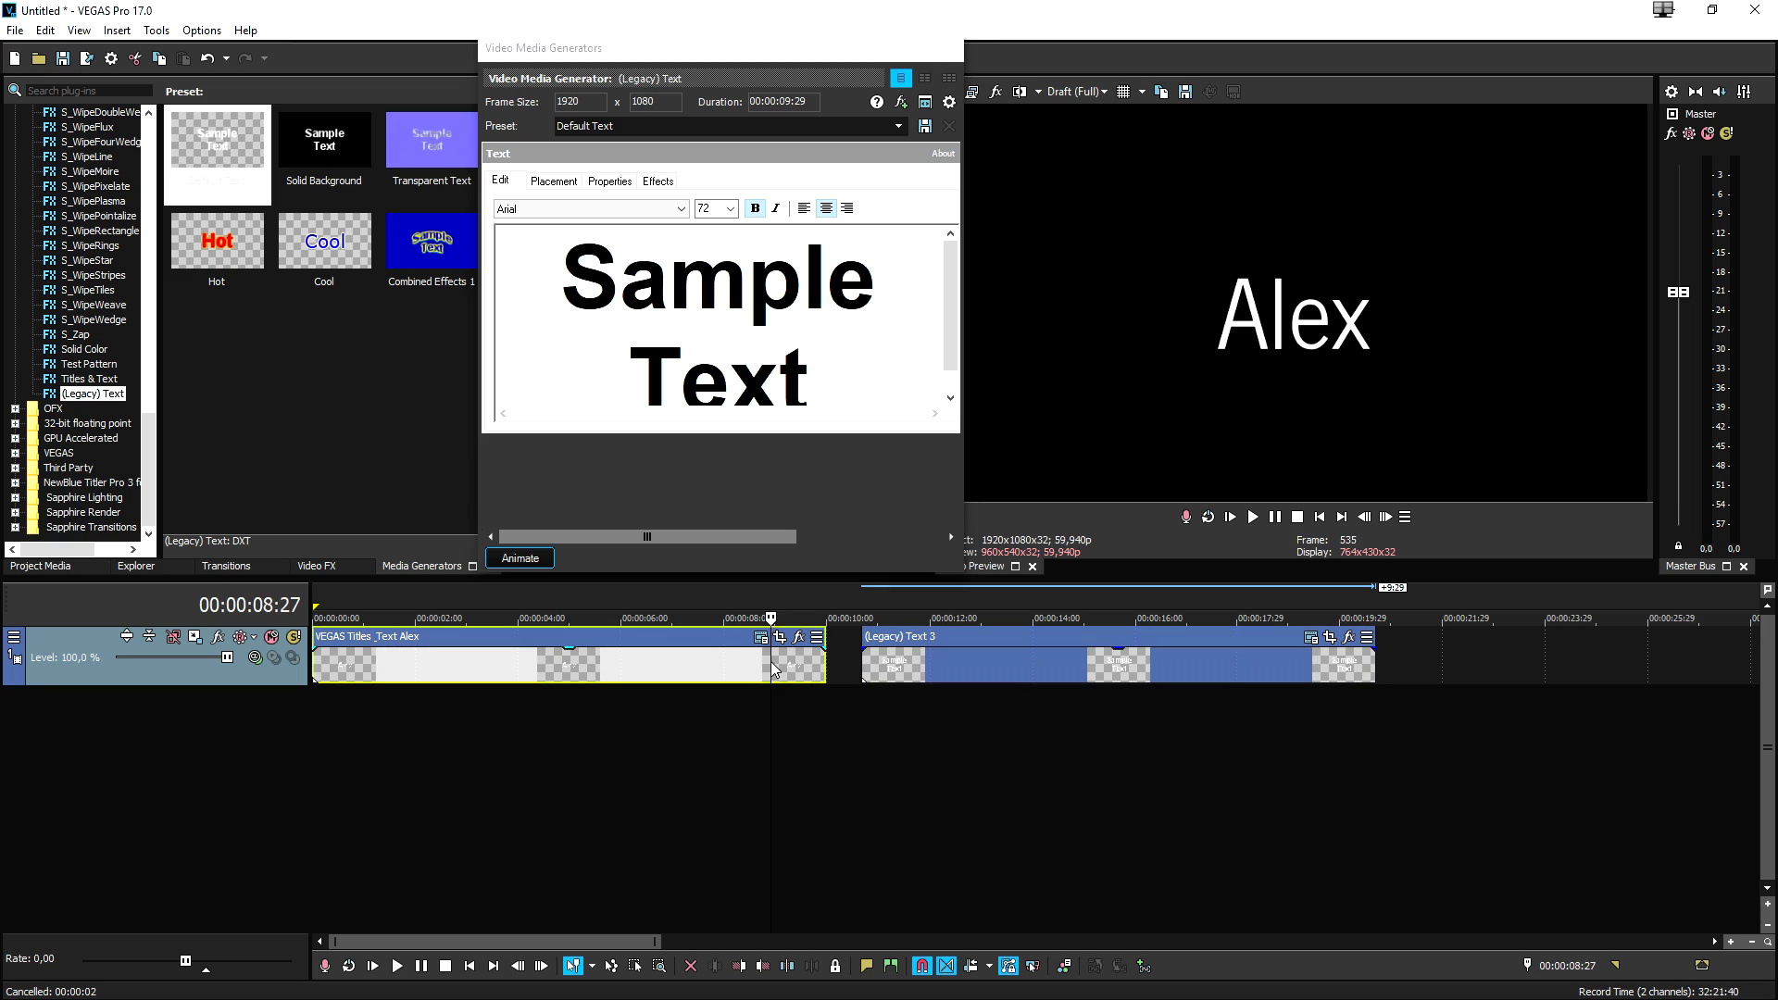
{"action": "left_click", "coordinate": [911, 658]}
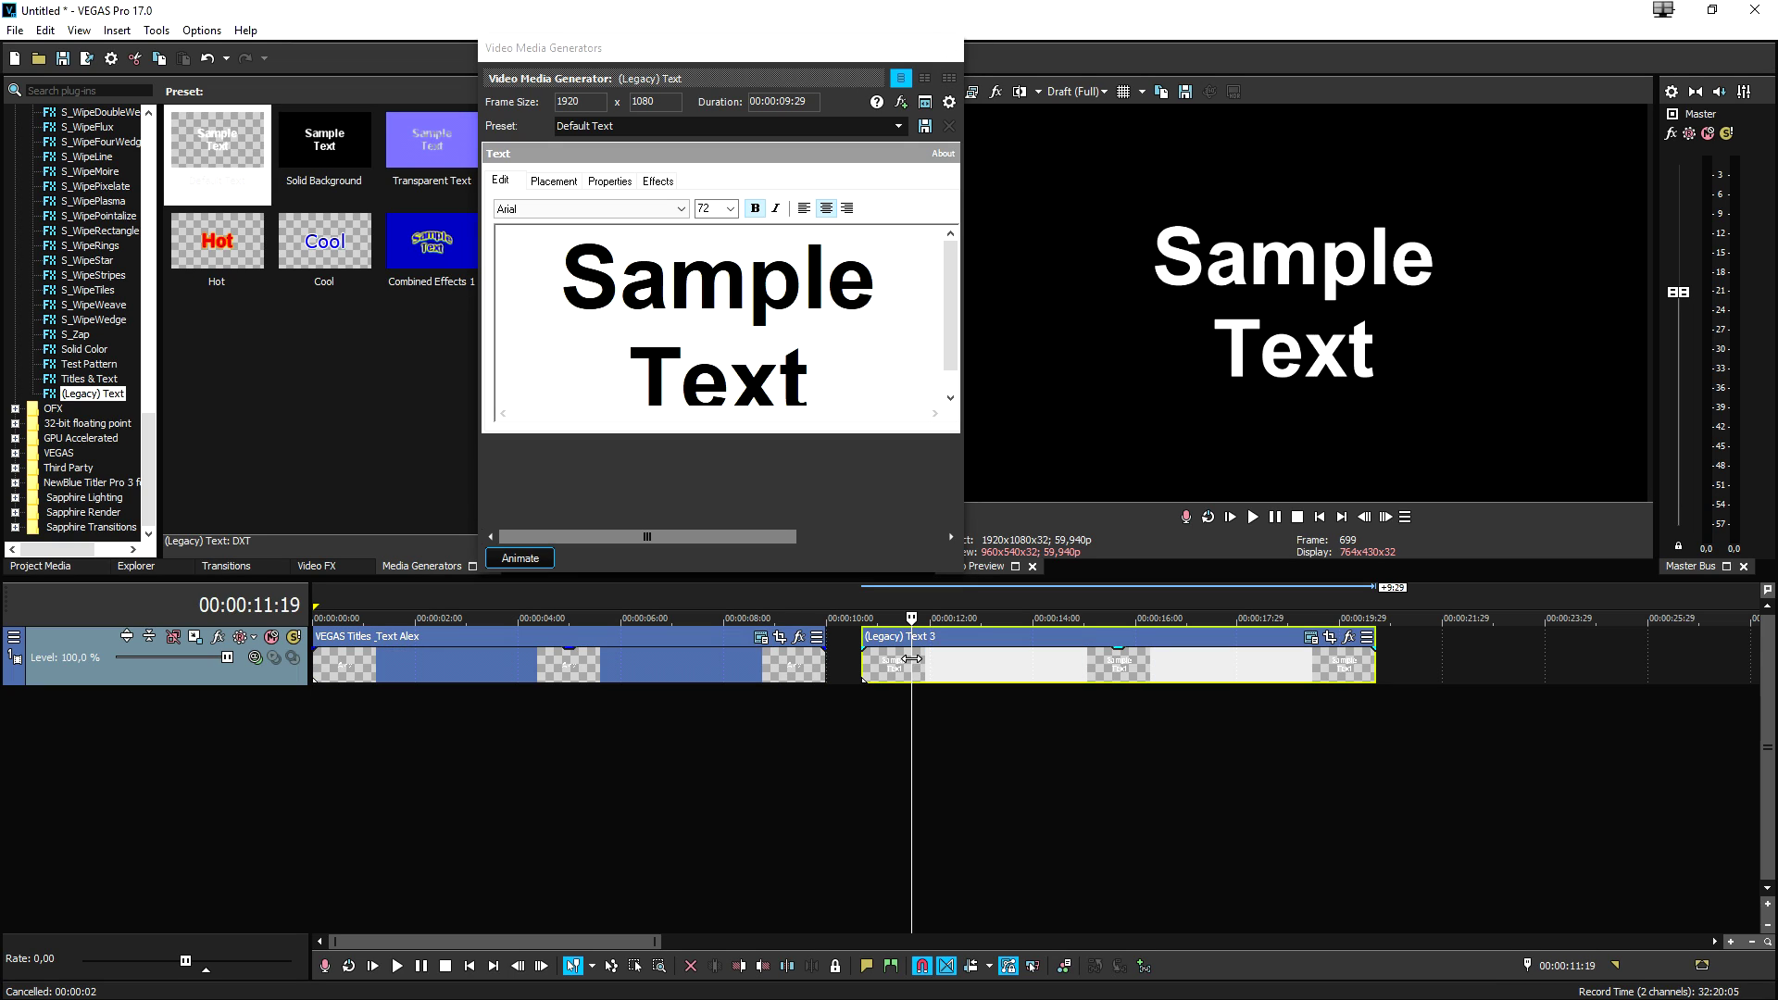
{"action": "left_click", "coordinate": [675, 672]}
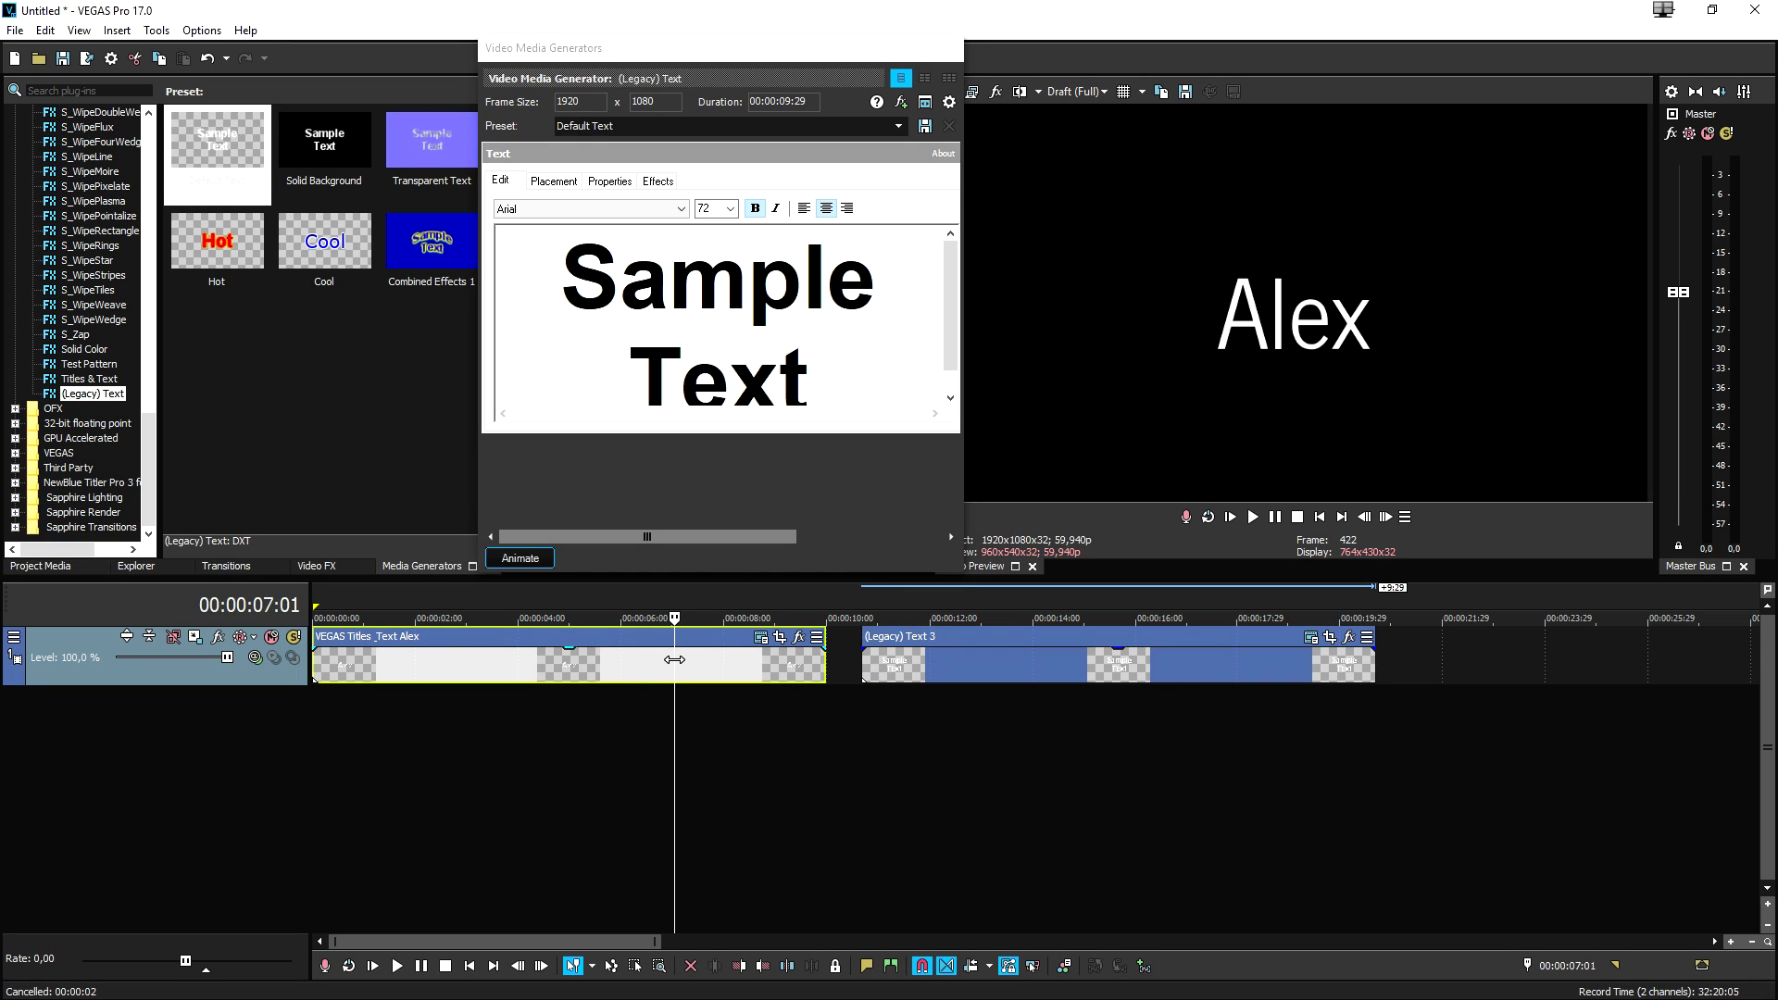